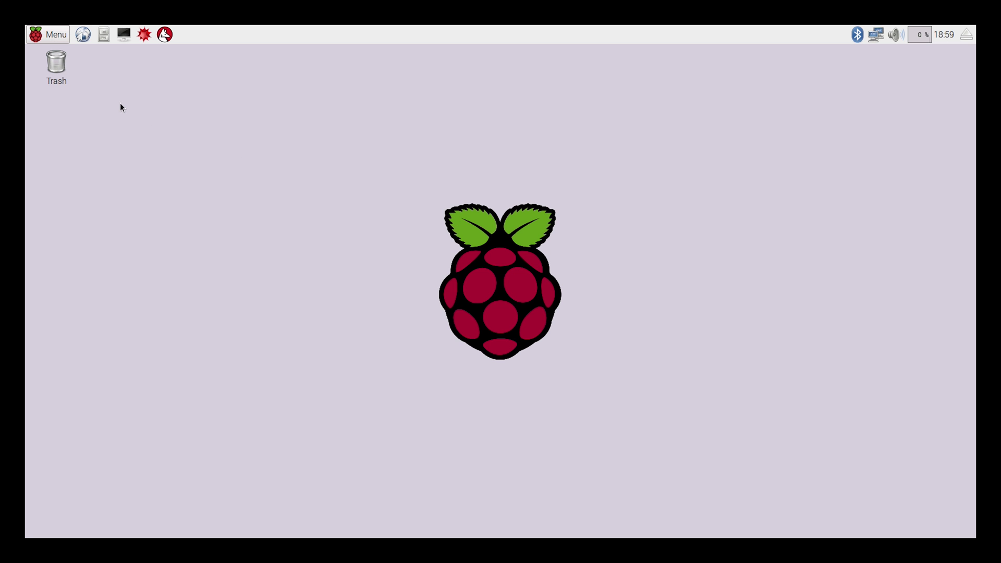
Launch LibreOffice Writer from the Office menu, then close it
click(43, 38)
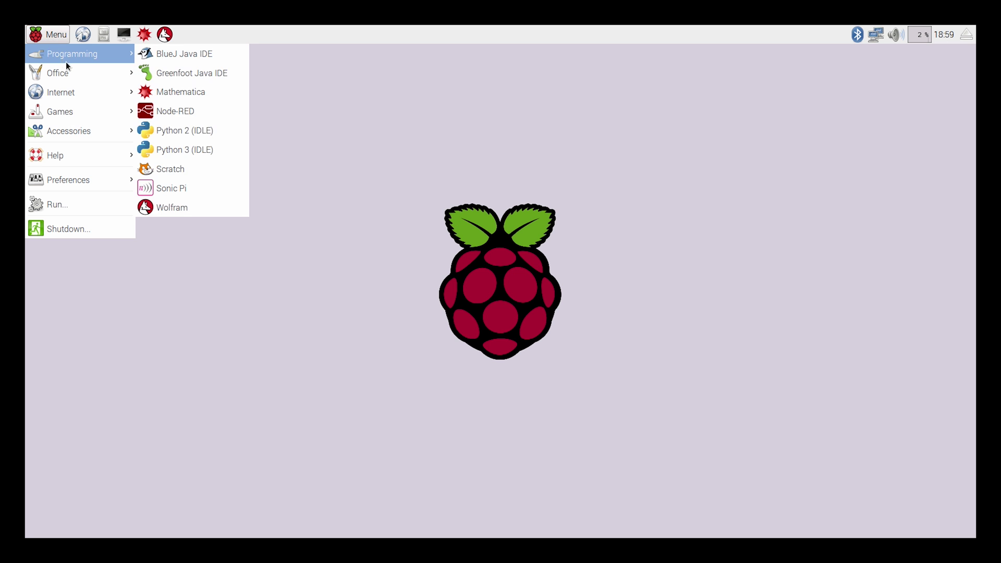
mouse_move(76, 77)
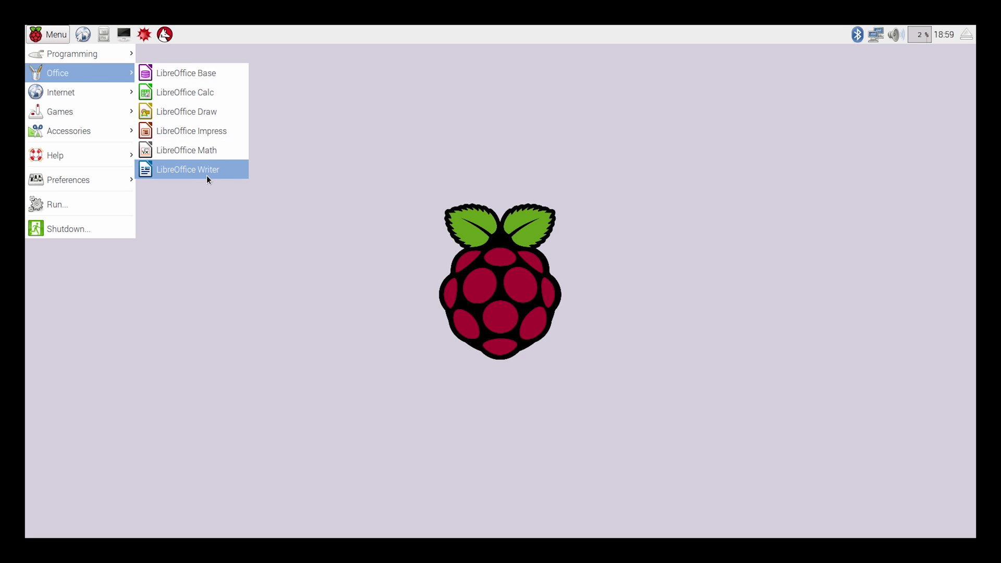
click(227, 168)
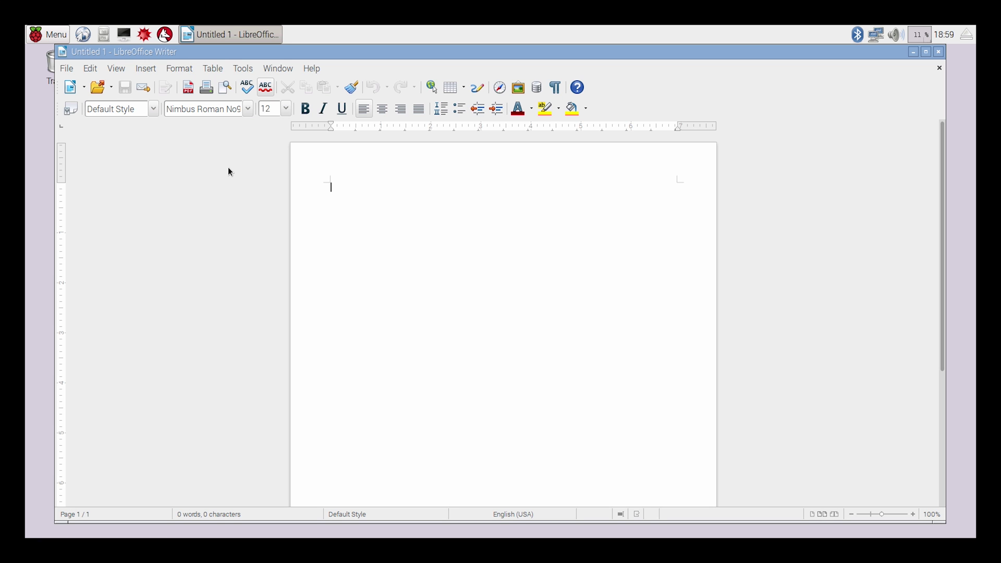
click(939, 52)
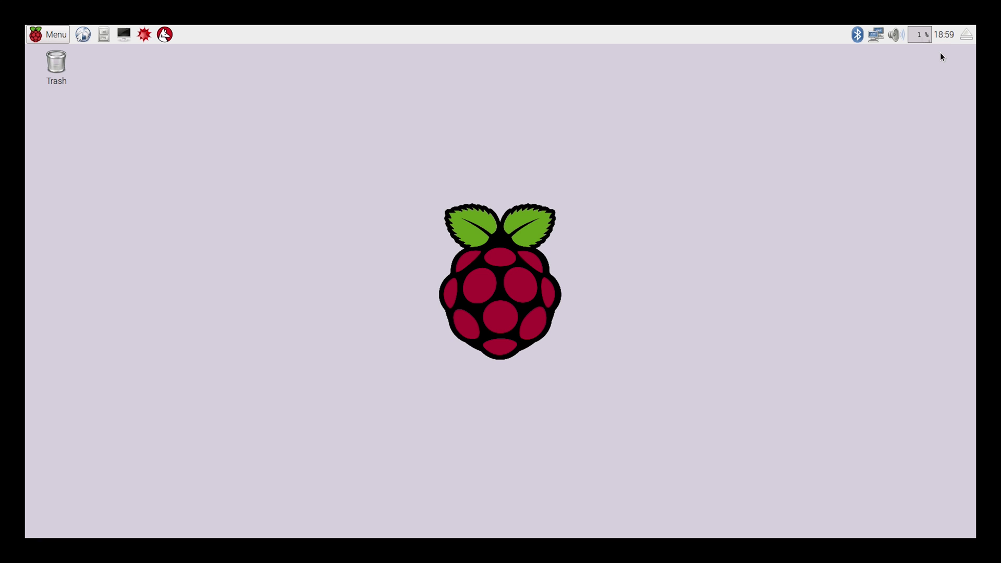
Relaunch LibreOffice Writer from the Office menu and maximize its window
click(28, 36)
mouse_move(85, 108)
mouse_move(113, 88)
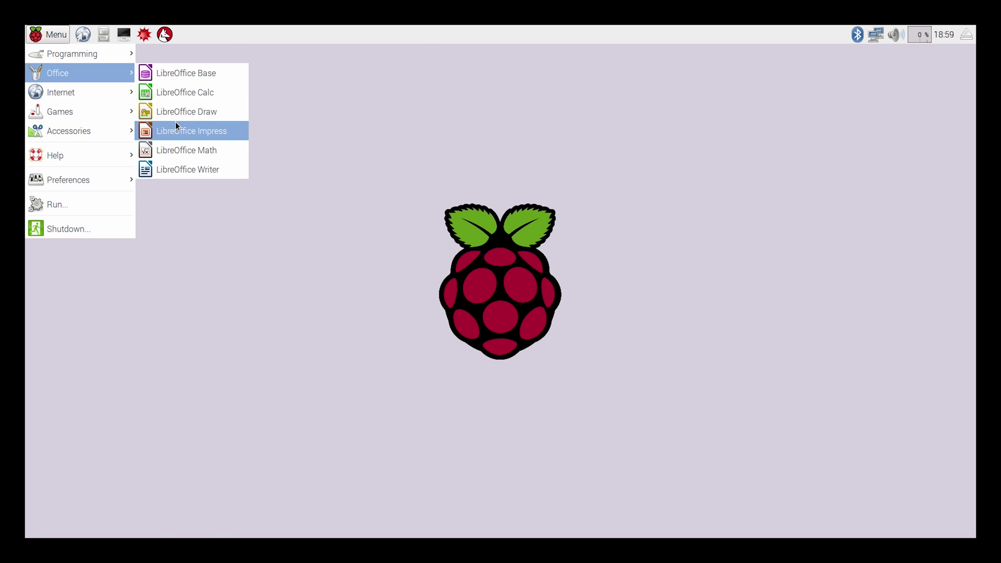
click(200, 170)
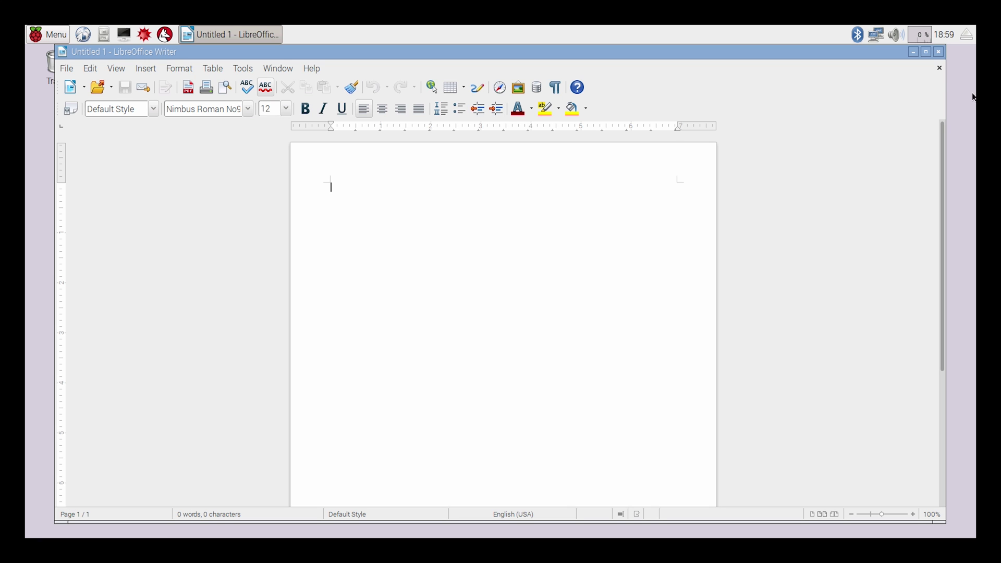
click(926, 52)
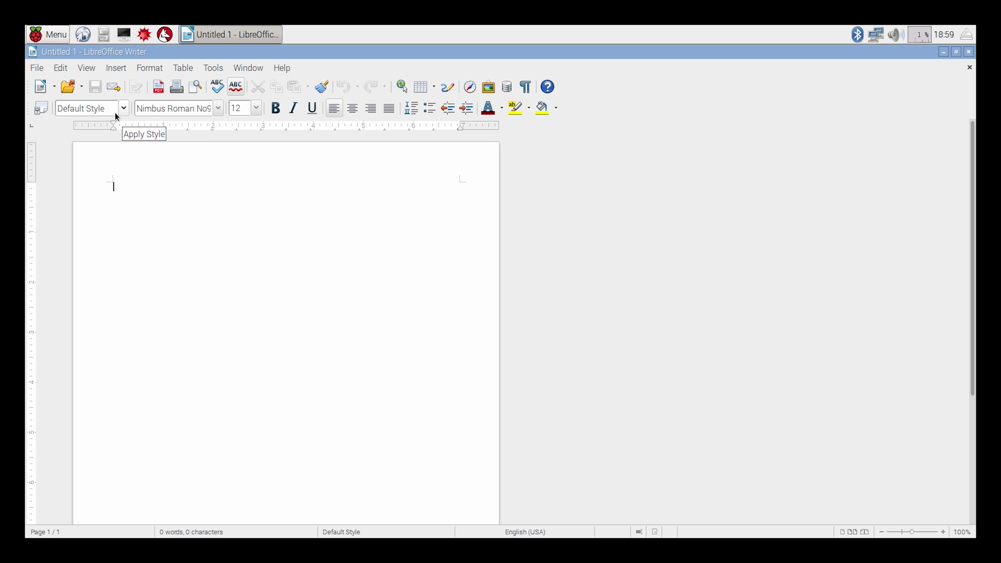
Set the document zoom to Page Width
click(87, 68)
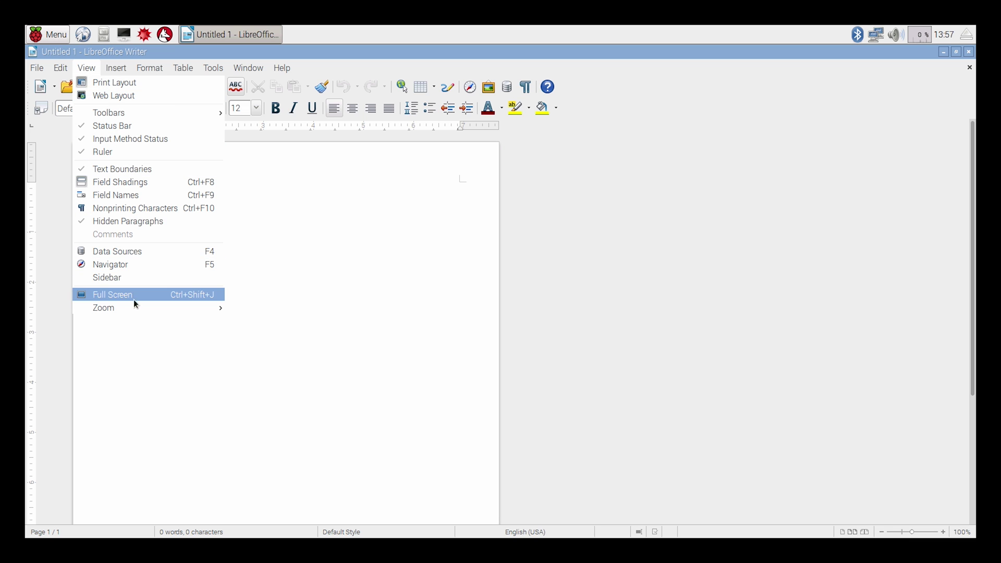
mouse_move(188, 306)
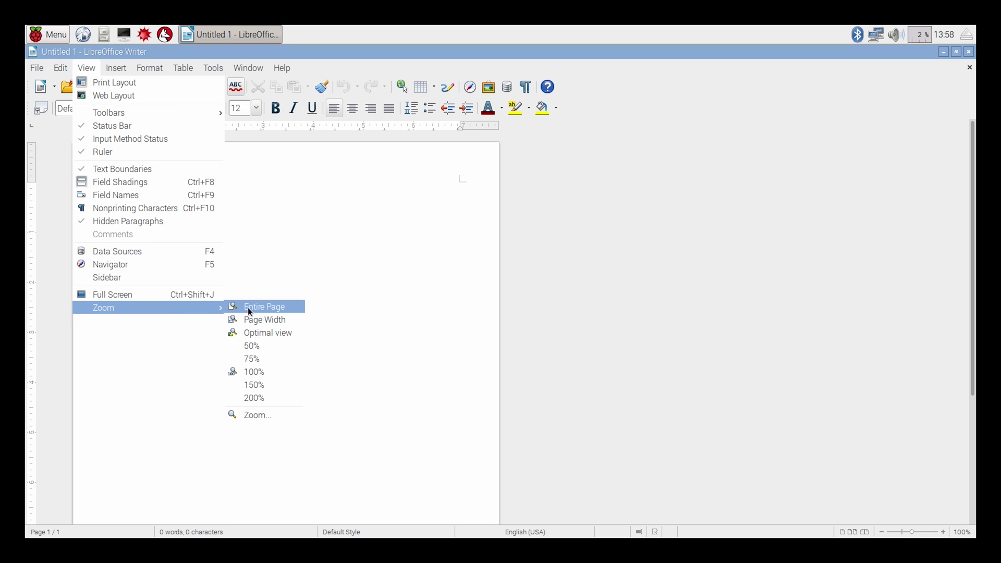
click(270, 320)
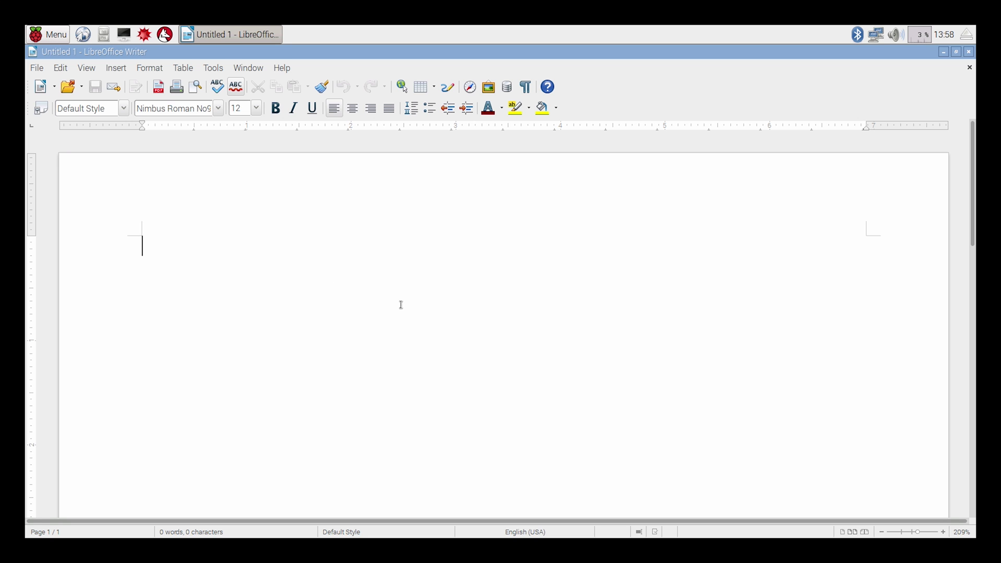
Type 'This is a test of the Libre Office suite on Raspberry Pi.' and start a new line
text(This is a te)
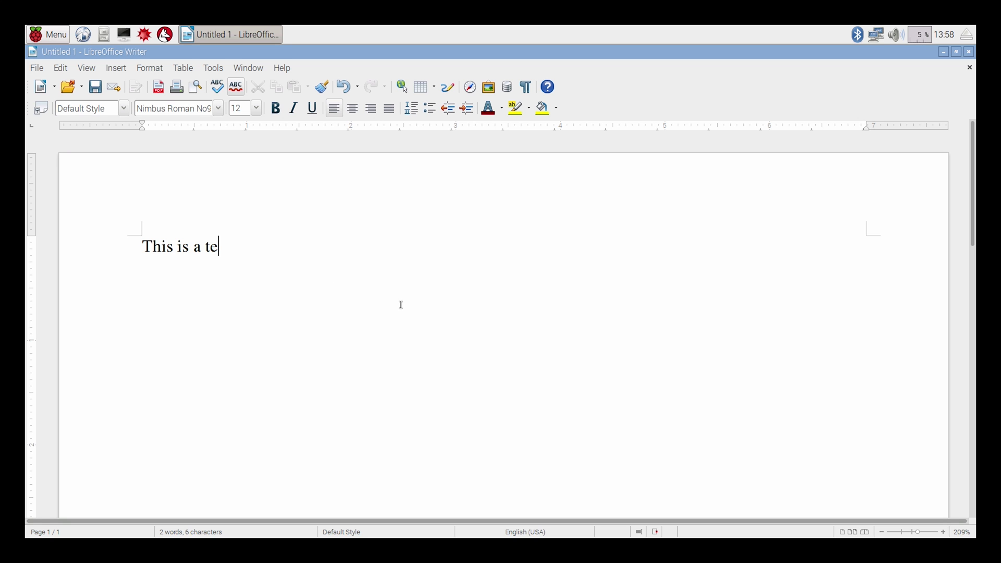
text(st of the Libre Offivce)
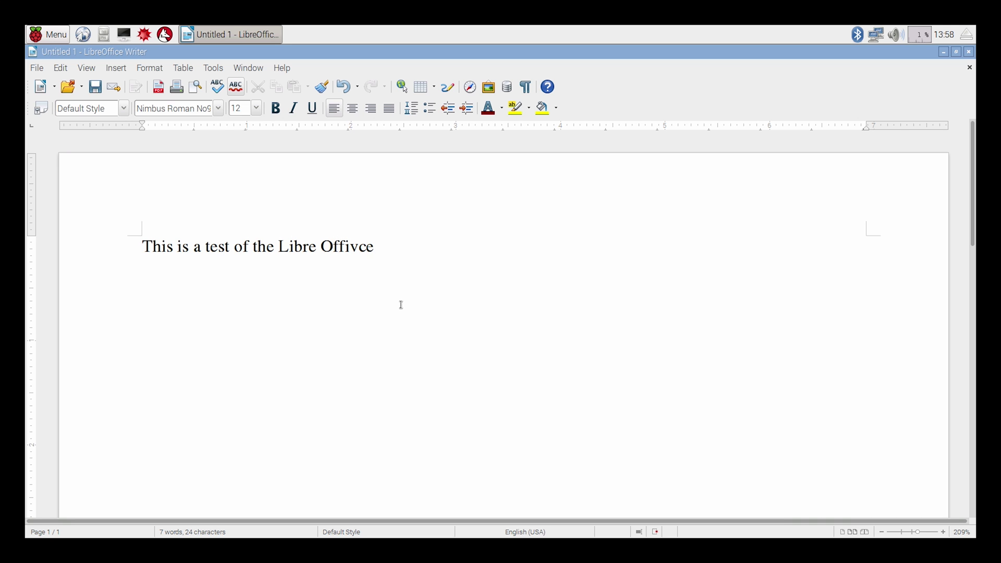
key(BackSpace)
key(BackSpace)
key(BackSpace)
key(BackSpace)
text(ce suite on )
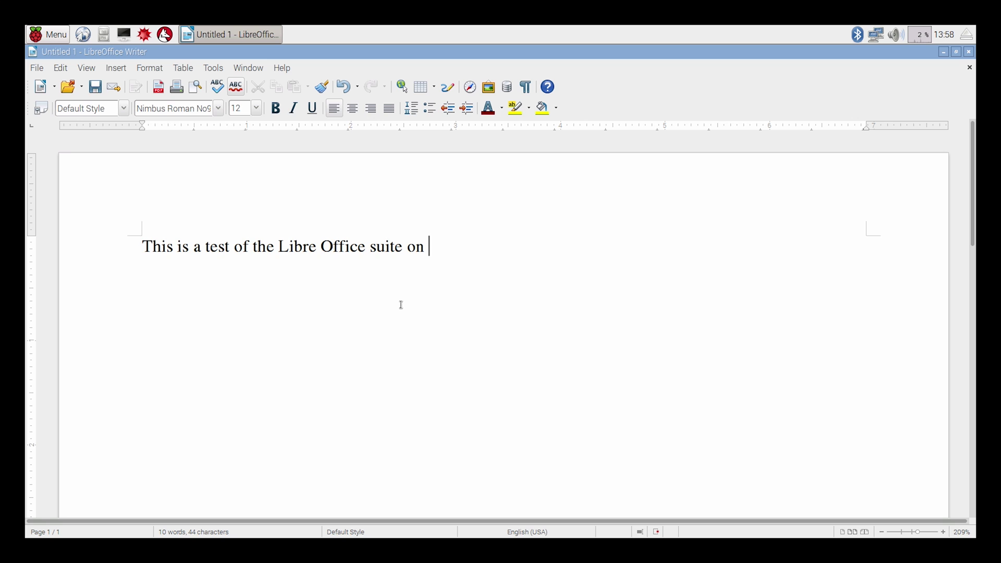
text(Raspberry Pi.)
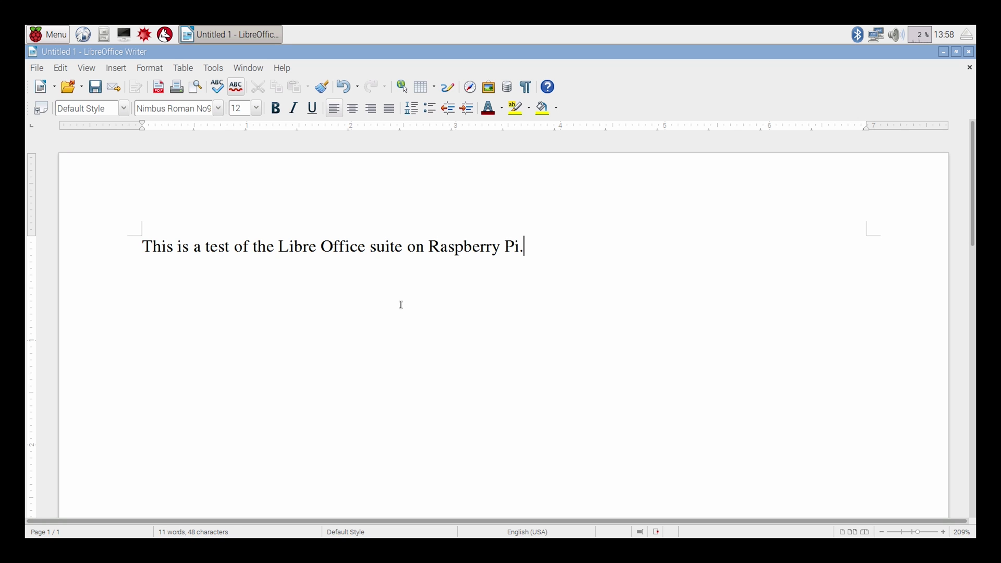
key(Return)
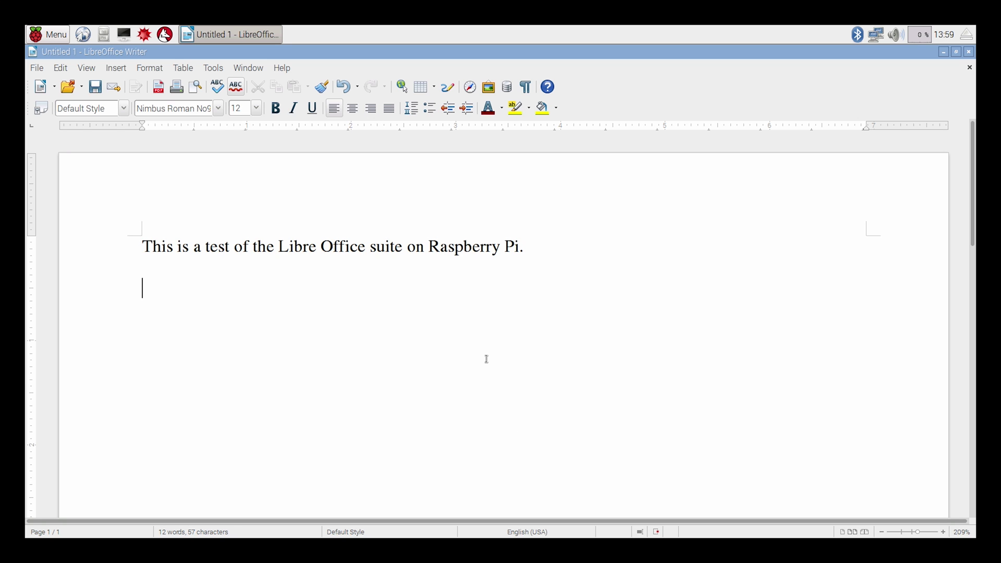
Insert a 4x4 table with headers Name, Age, Country, Score
click(424, 88)
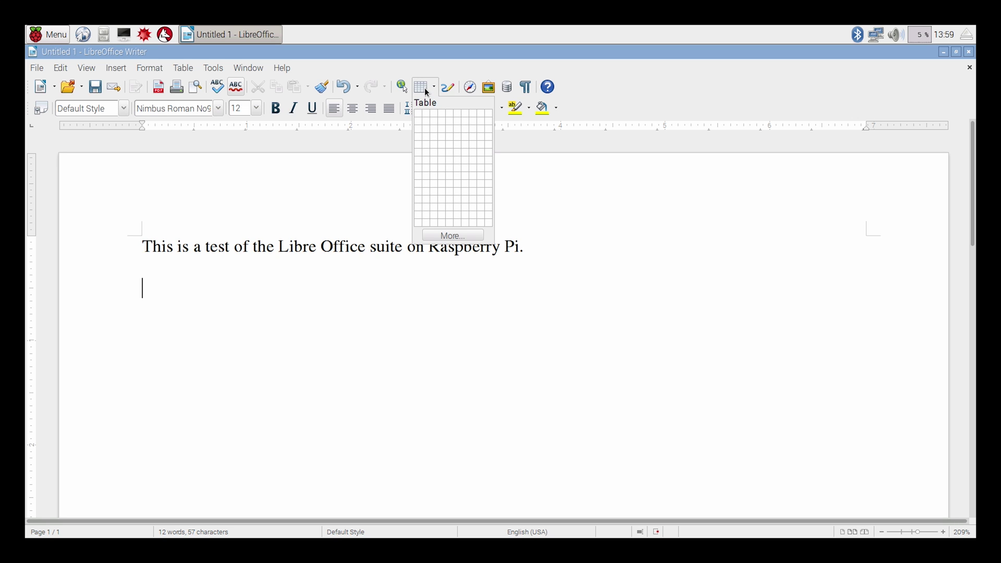
click(445, 135)
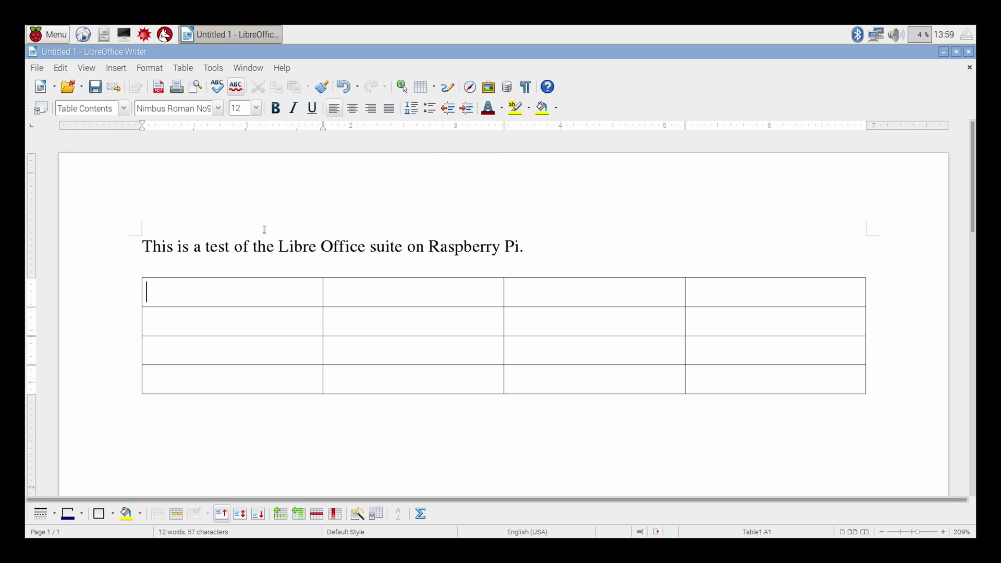
text(Name)
key(Tab)
text(Age)
key(Tab)
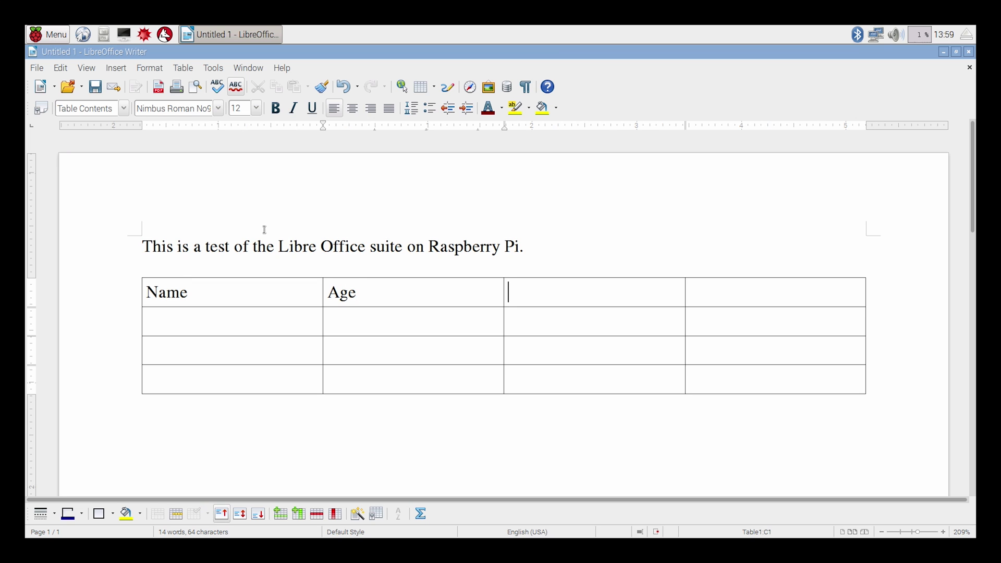
text(Country)
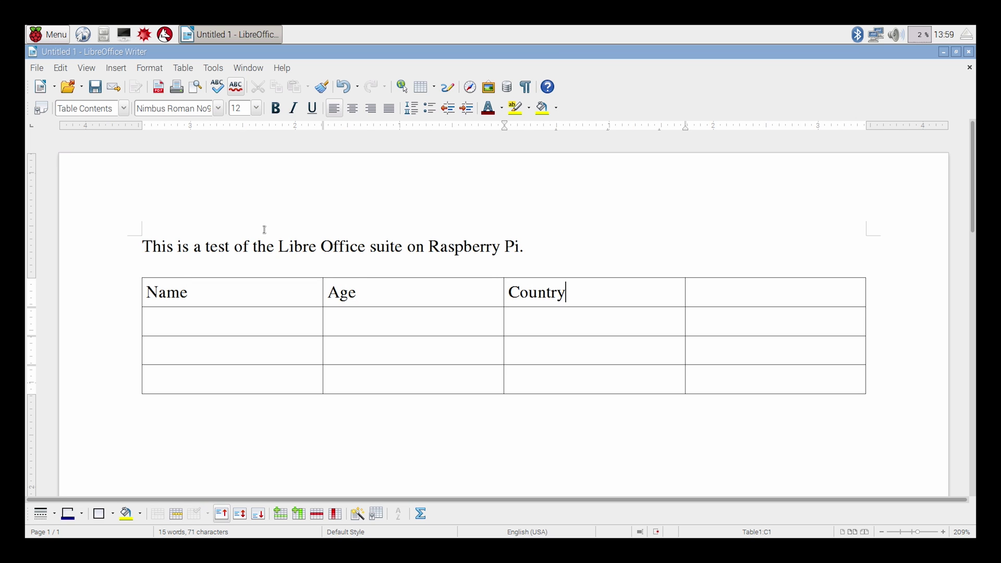
key(Tab)
text(Score)
key(Tab)
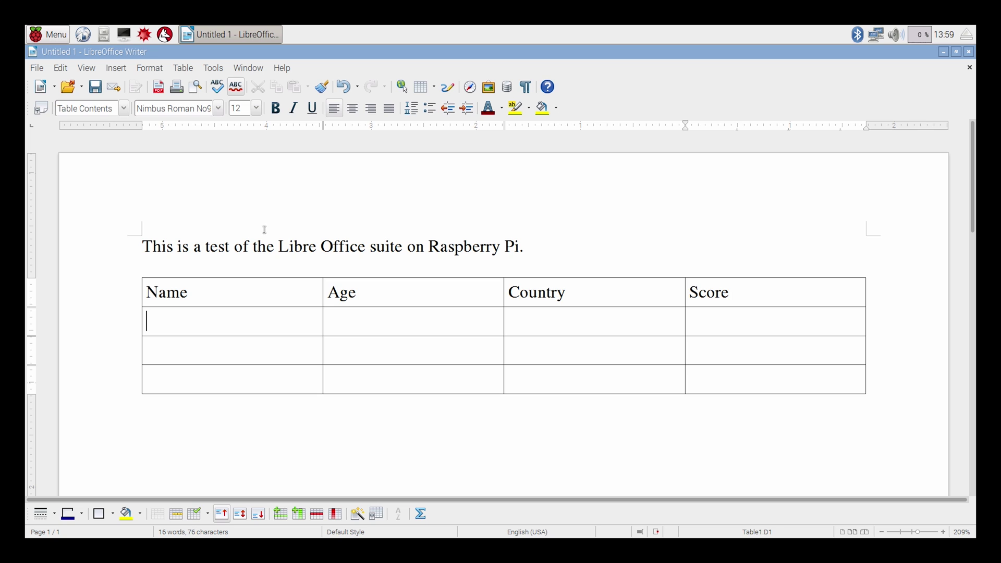
Fill the second row with Bob, 27, USA, 87
text(Bob)
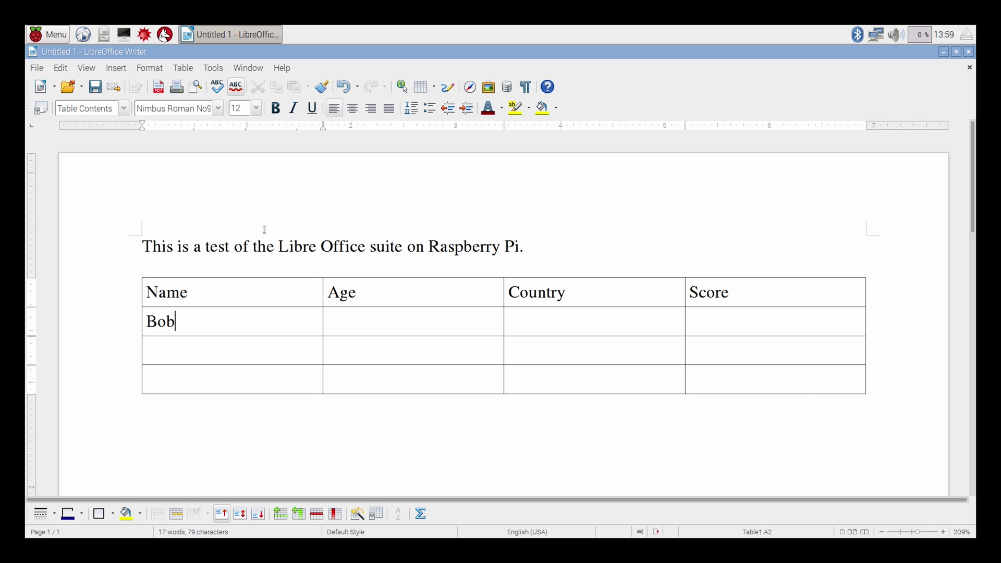
key(Tab)
text(27)
key(Tab)
text(USA)
key(Tab)
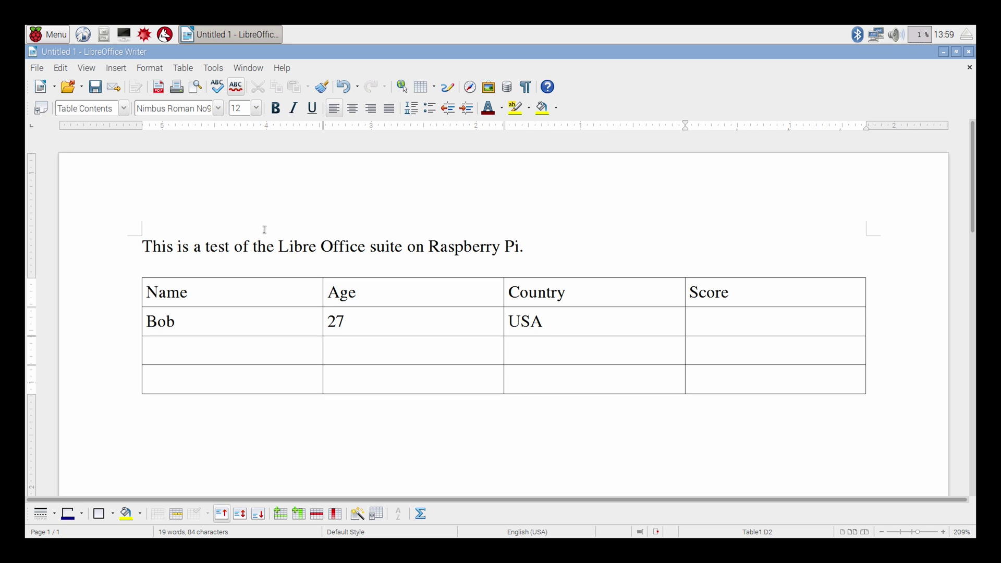
text(87)
key(Tab)
Fill the third row with Jim, 34, Germany, 93
text(Jim)
key(Tab)
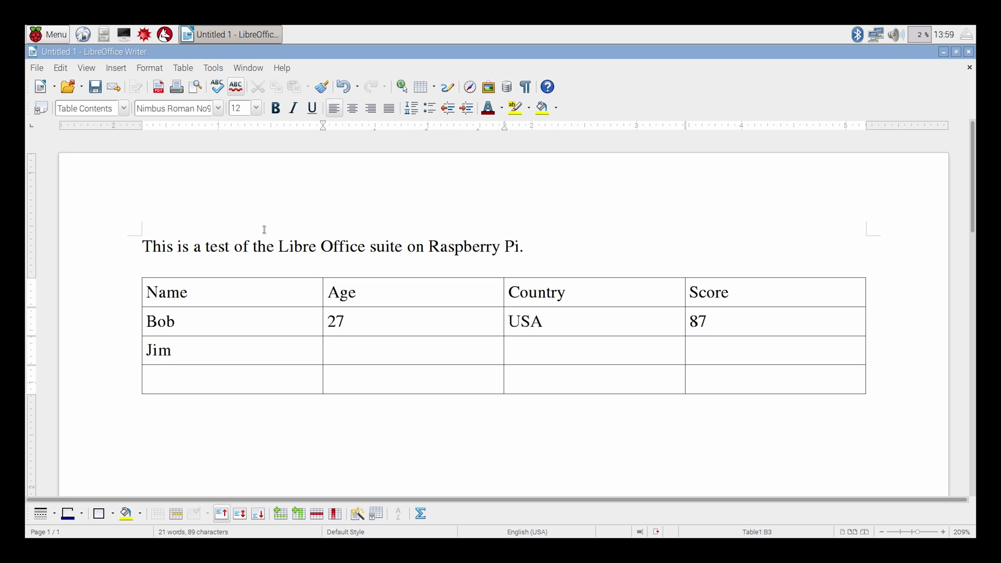
text(34)
key(Tab)
text(Germany)
key(Tab)
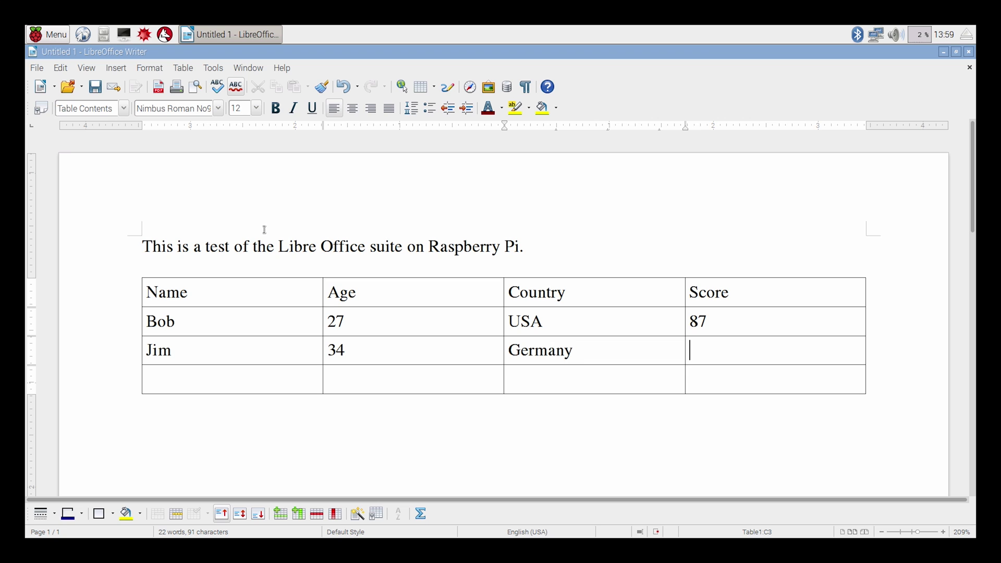
text(93)
key(Tab)
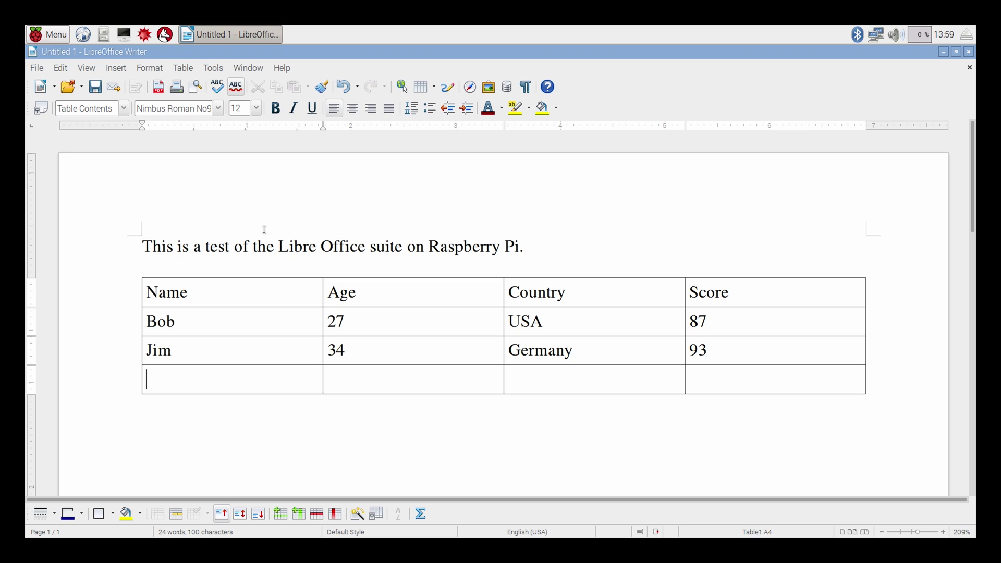
Fill the last row with Tony, 32, Italy, 88 and leave the table
text(Tony)
key(Tab)
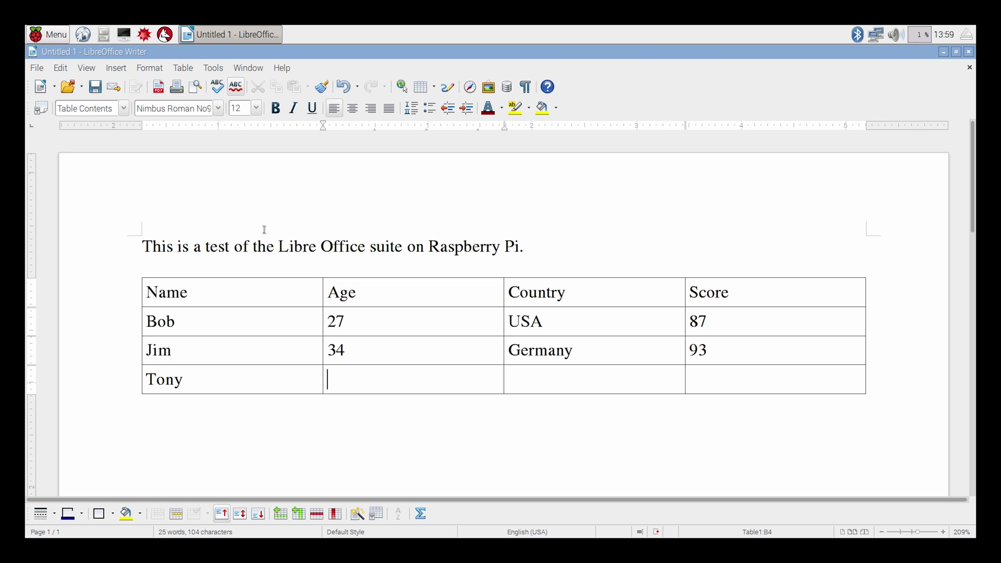
text(32)
key(Tab)
text(Italy)
key(Tab)
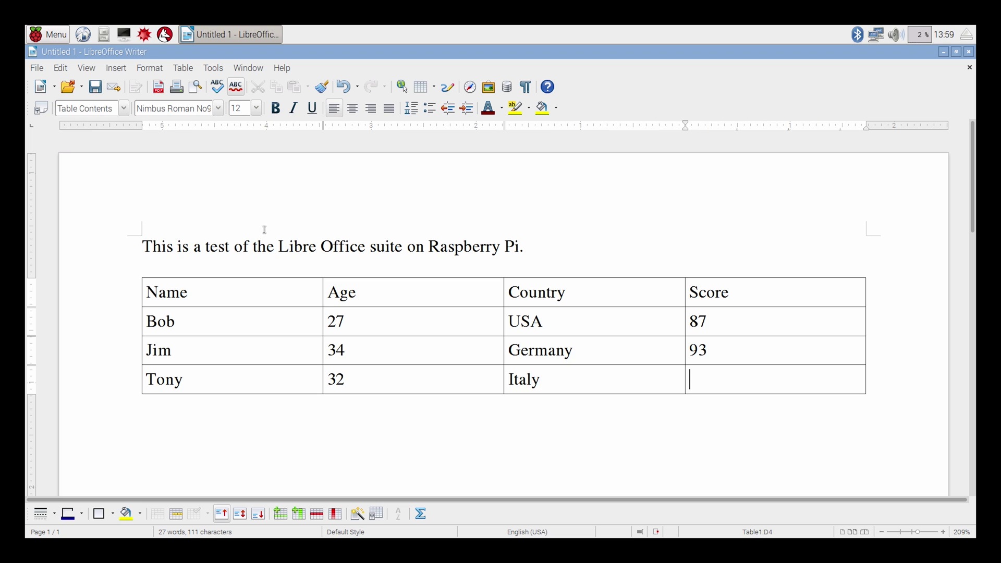
text(88)
click(265, 230)
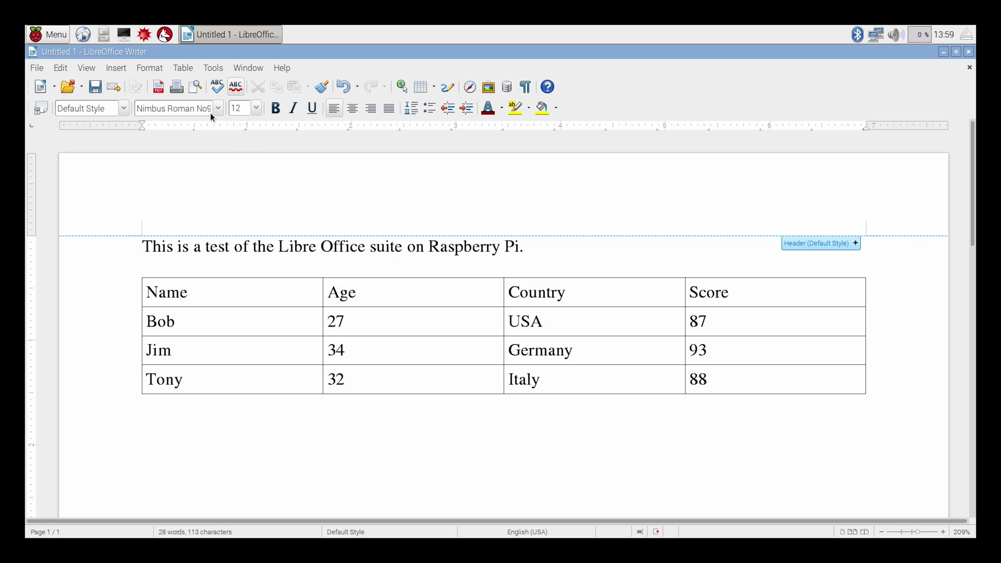
Export the document as test.pdf on the Desktop, then close Writer without saving
click(158, 88)
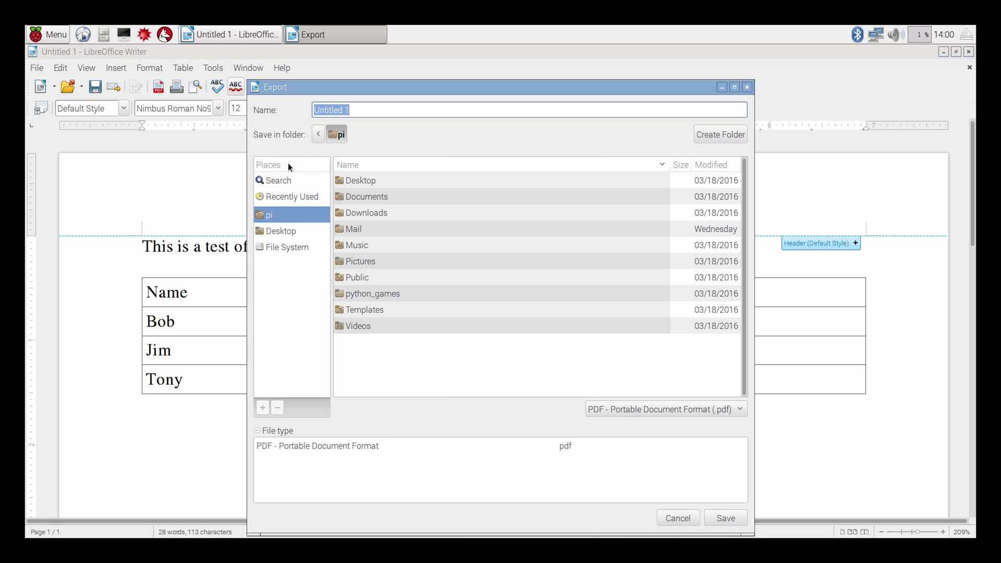
text(test.pdf)
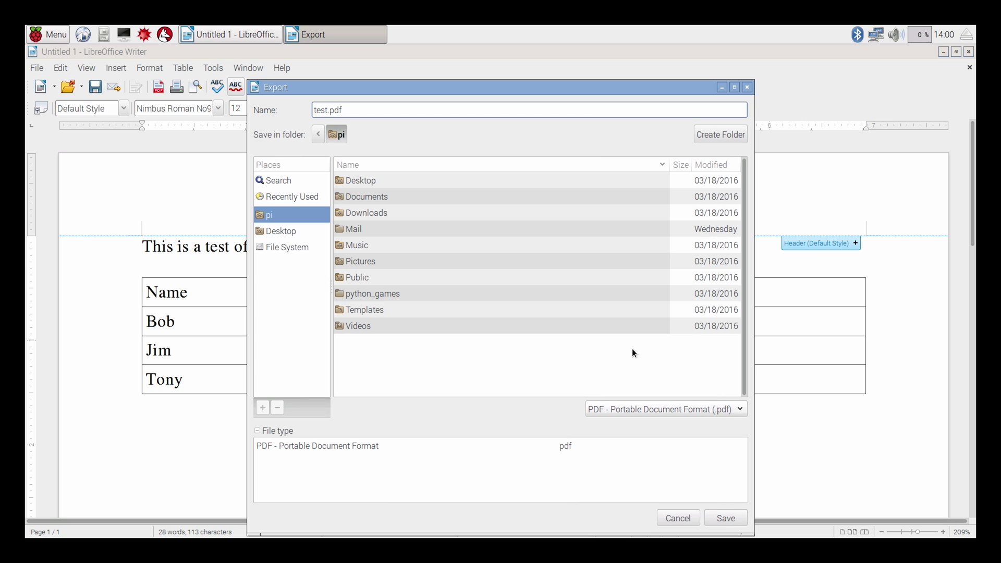
double_click(347, 186)
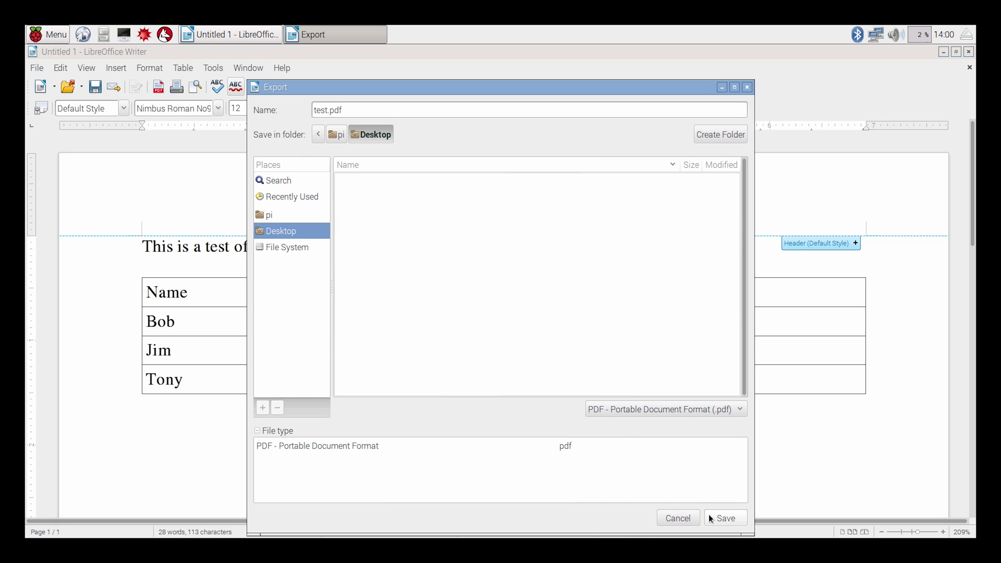
click(725, 523)
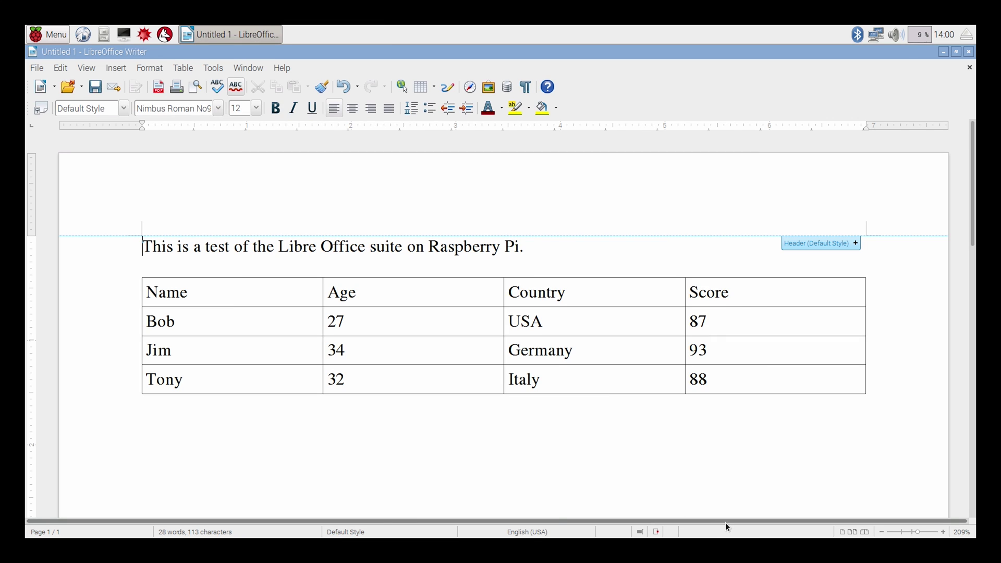
click(969, 52)
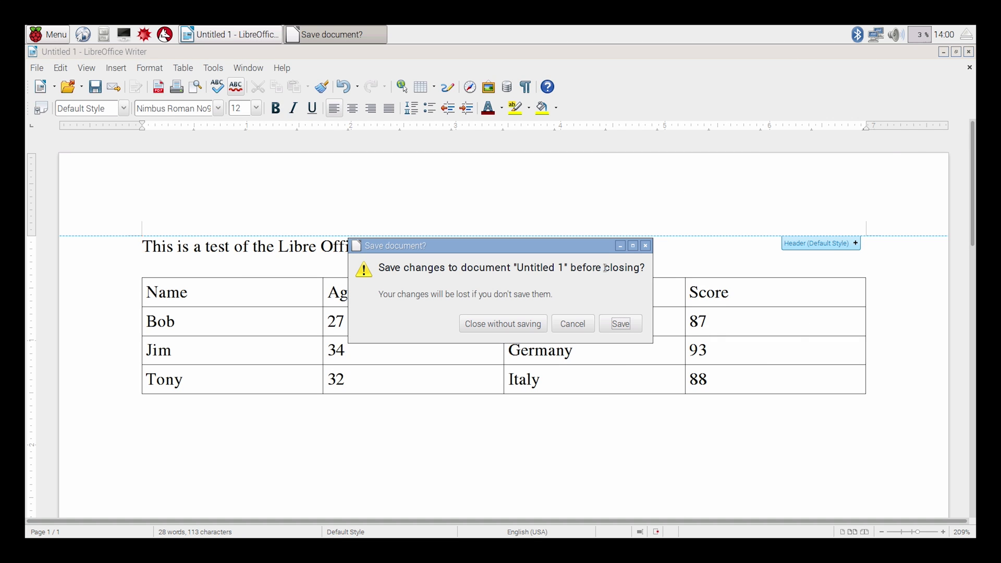
click(503, 319)
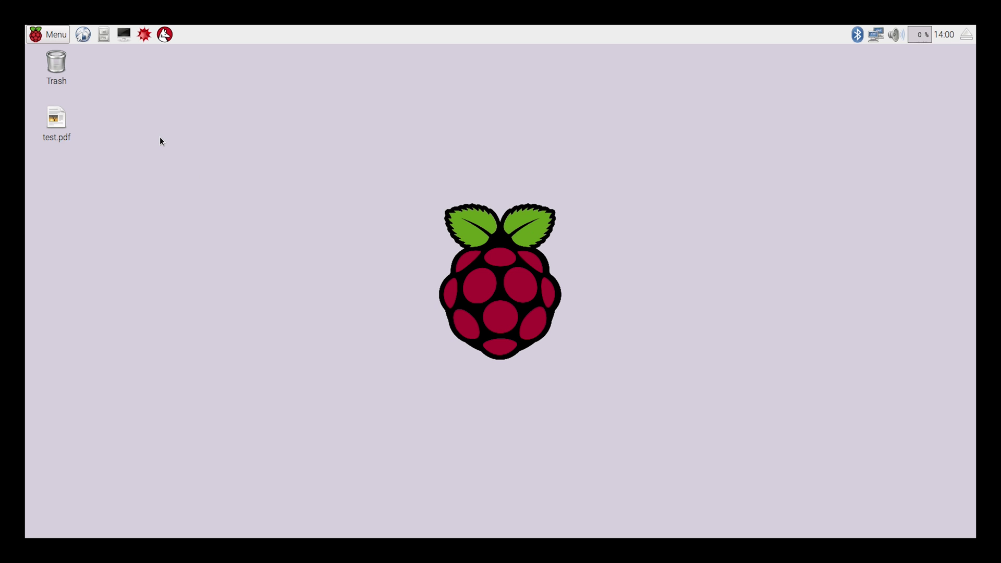
Launch LibreOffice Calc from the Office menu
click(54, 37)
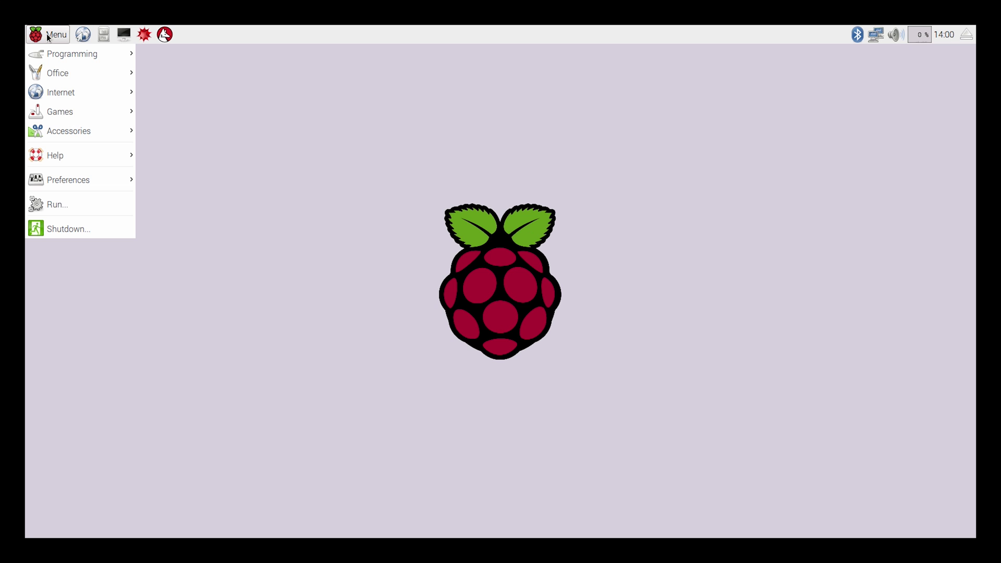
mouse_move(111, 77)
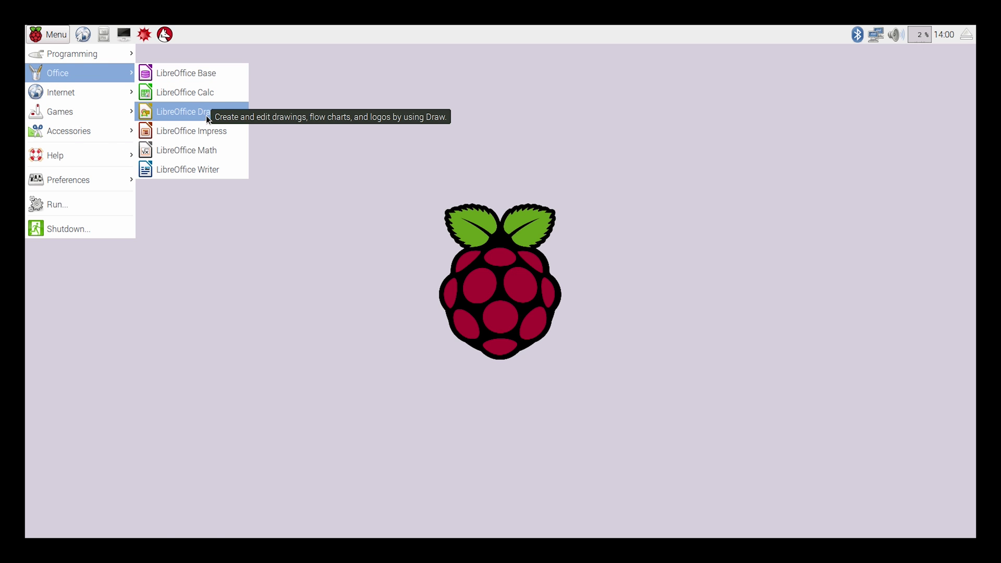
click(211, 92)
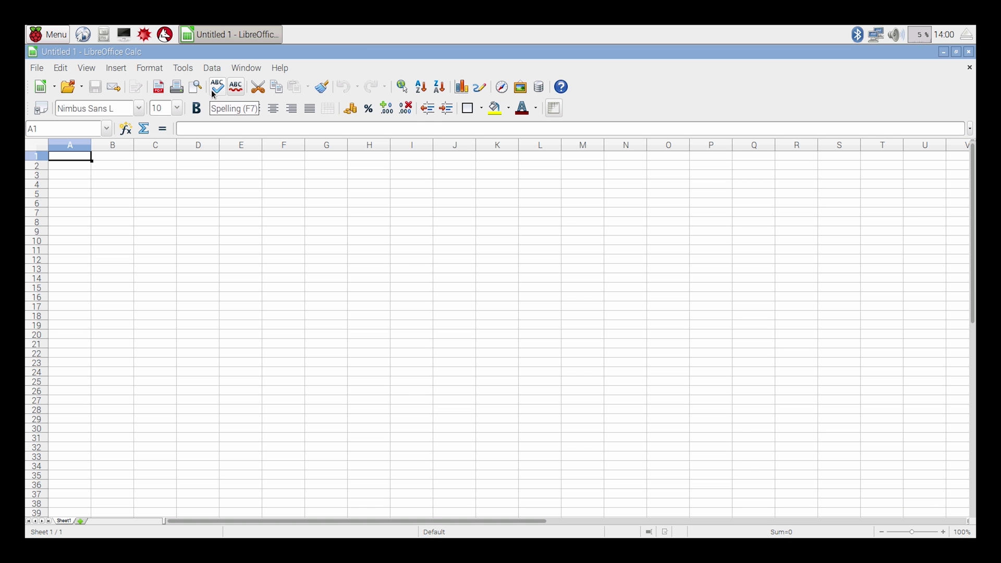
Enter headers Name and Score, then names Jim, Tony, Gary, William, Harry in column A
text(Name)
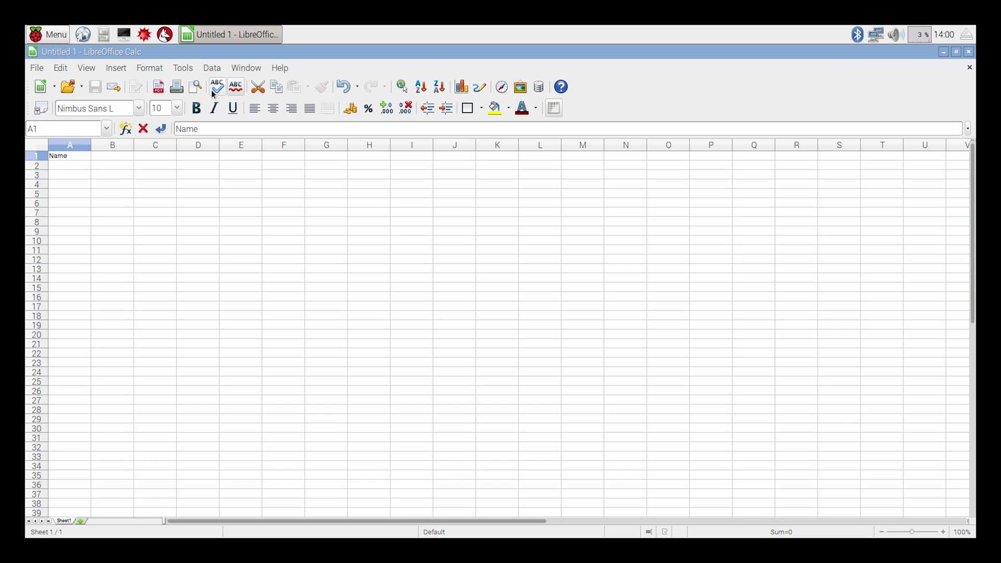
key(Tab)
text(Score)
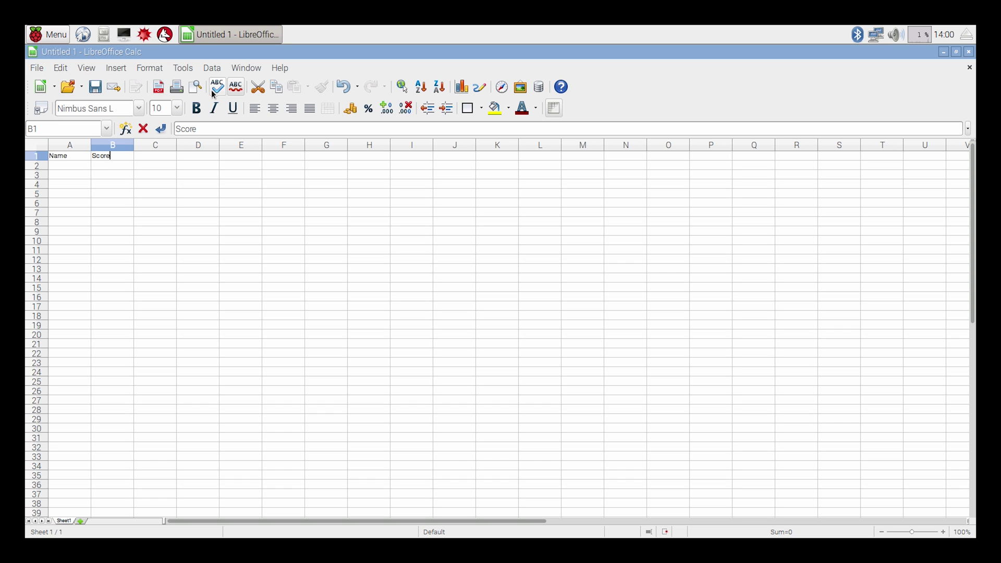
key(Return)
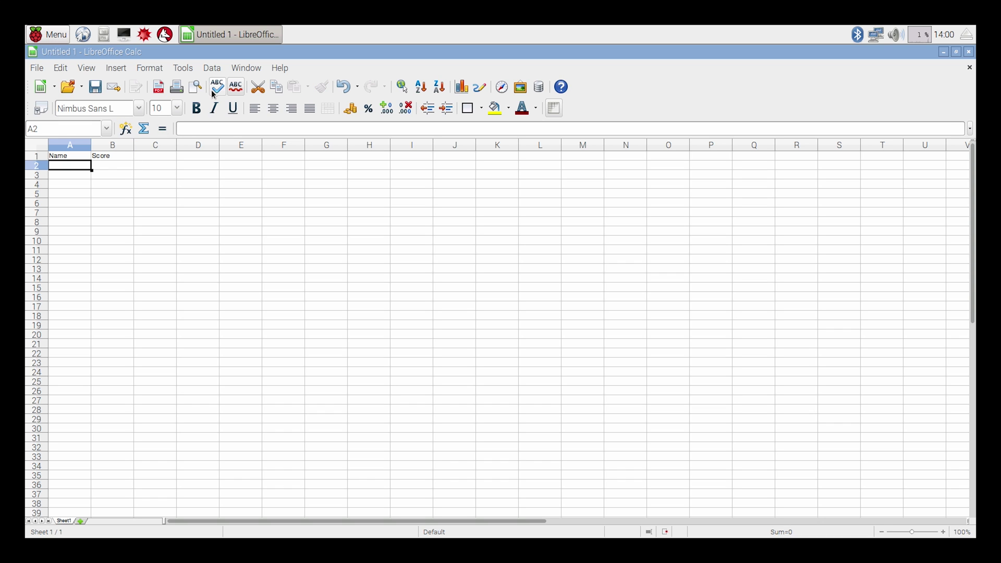
text(Jim)
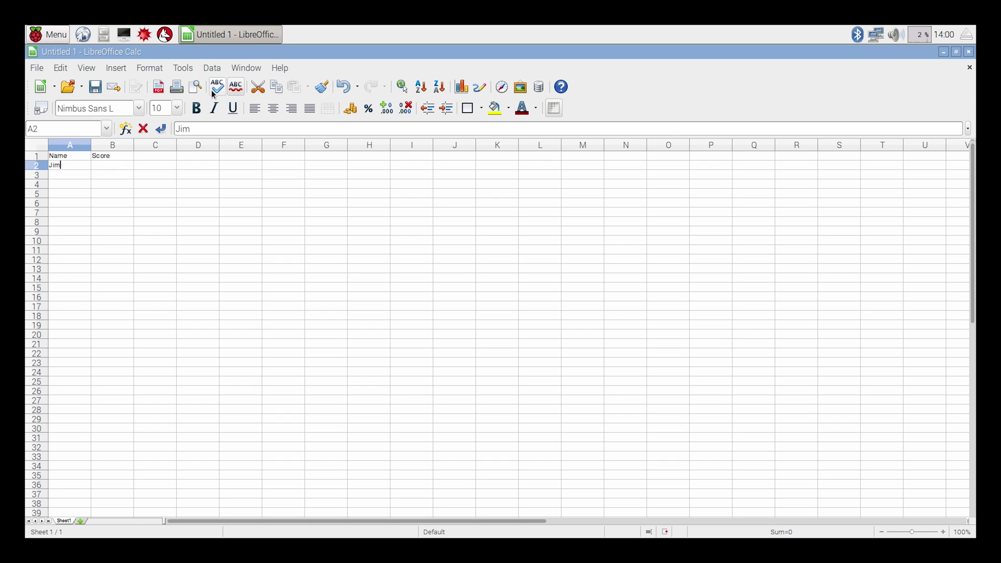
key(Return)
text(JTony)
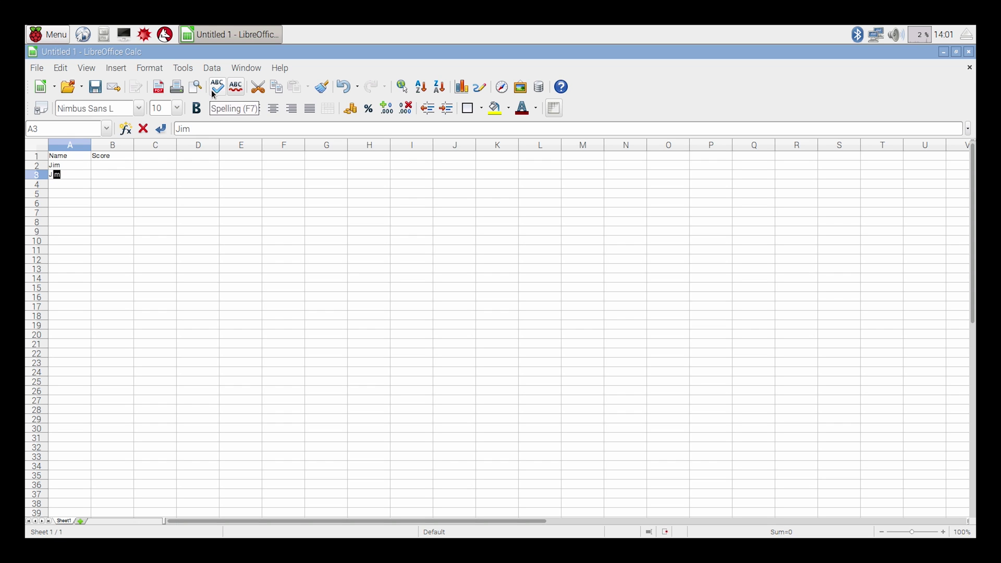
key(BackSpace)
key(BackSpace)
key(BackSpace)
key(BackSpace)
key(BackSpace)
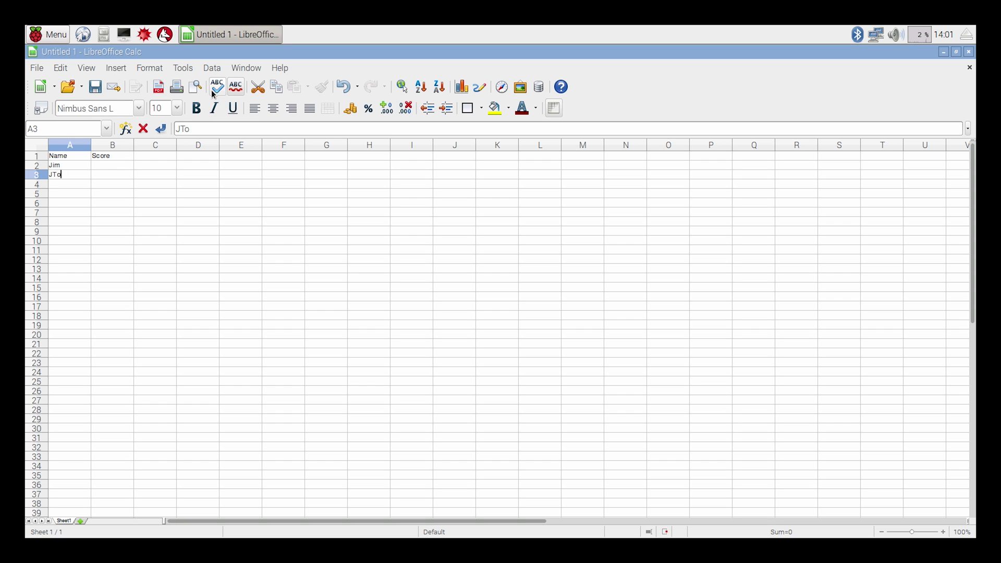
text(Tony)
key(Return)
text(Gary)
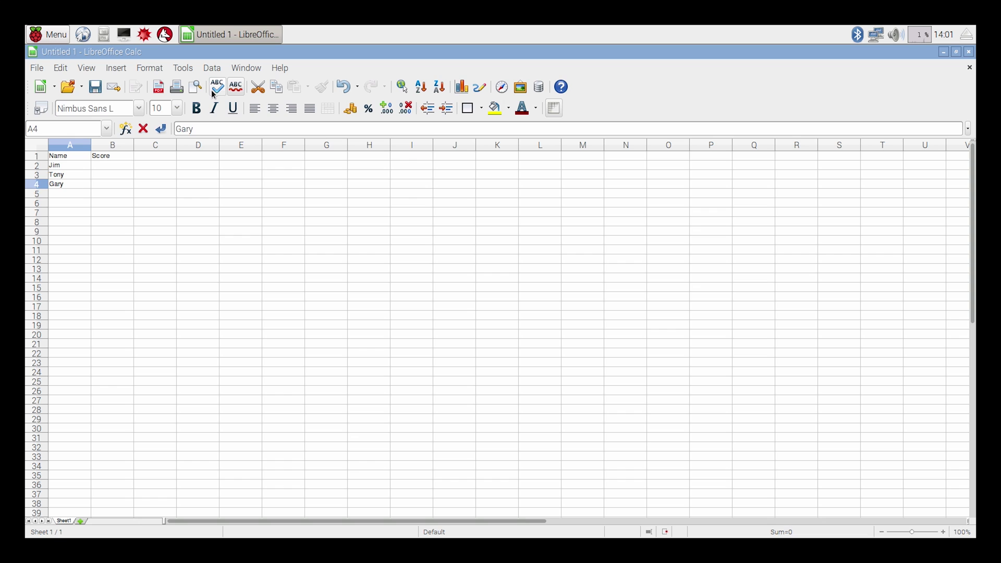
key(Return)
text(William)
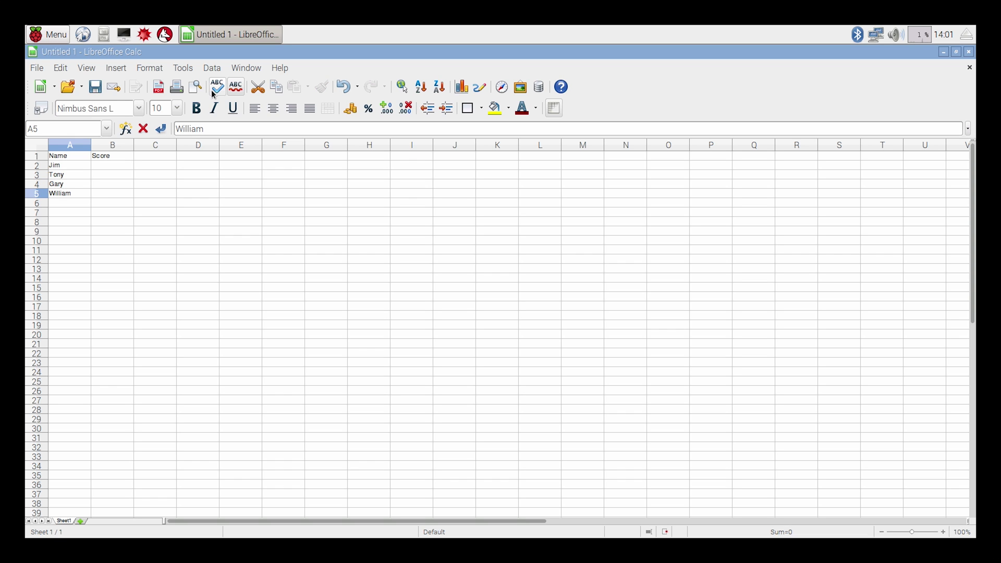
key(Return)
text(Harry)
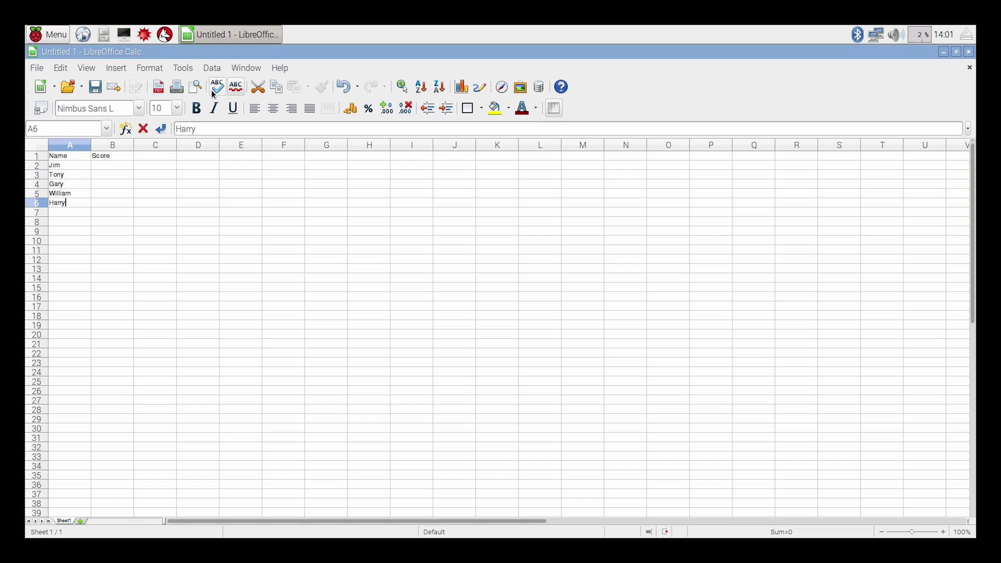
key(Up)
key(Up)
key(Up)
key(Up)
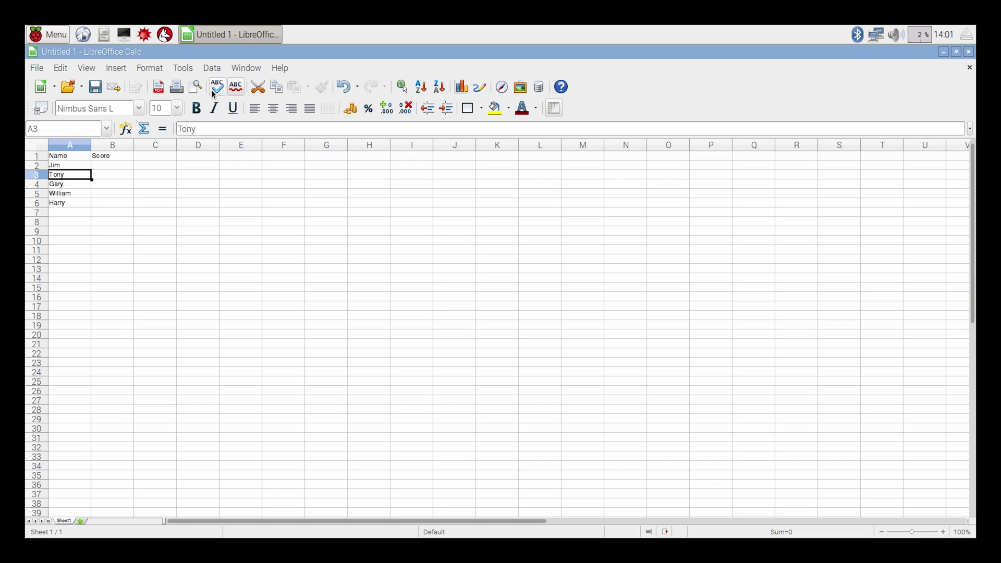
Enter the scores 12, 18, 15, 9, 7 in column B beside the names
key(Right)
text(12)
key(Return)
text(18)
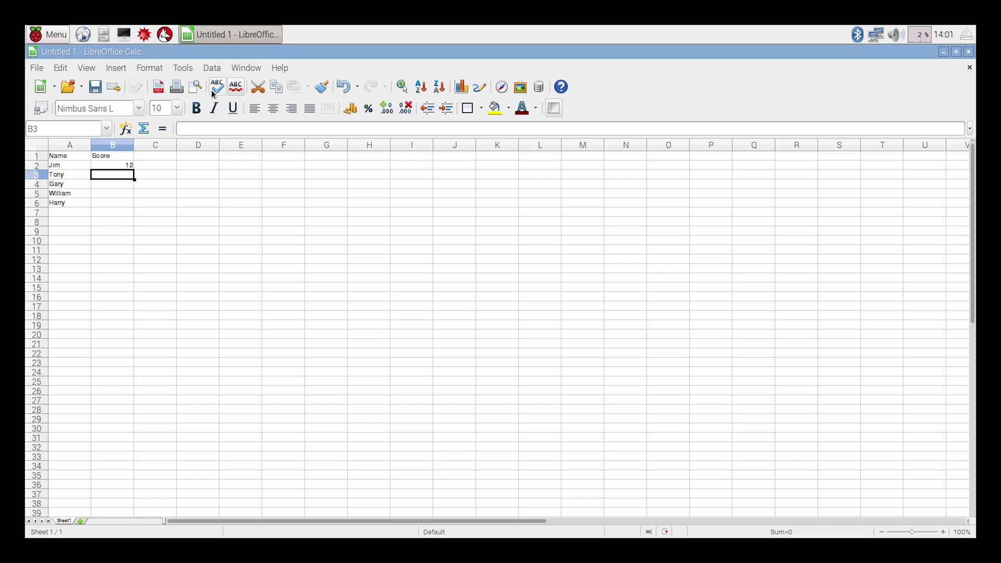
key(Return)
text(15)
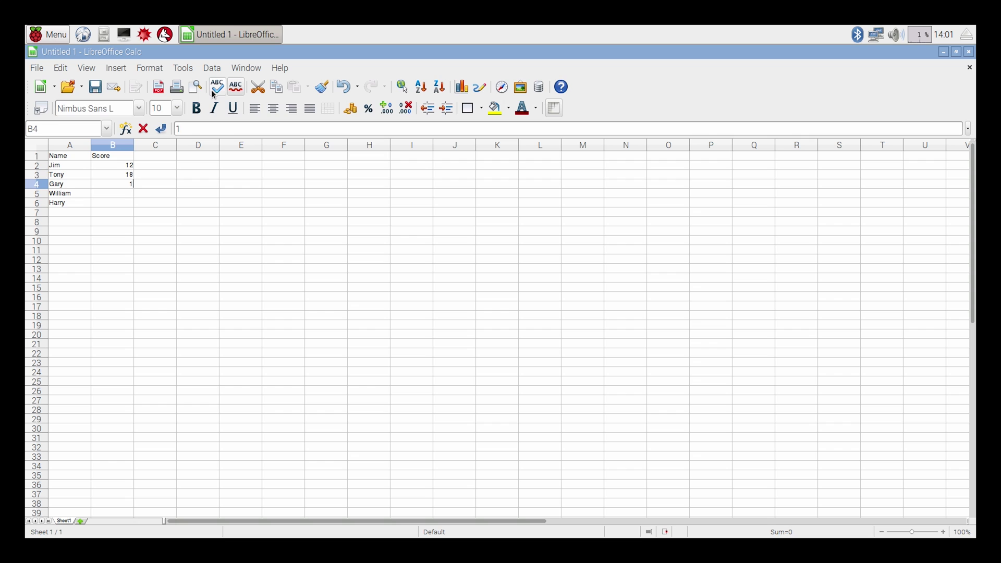
key(Return)
text(9)
key(Return)
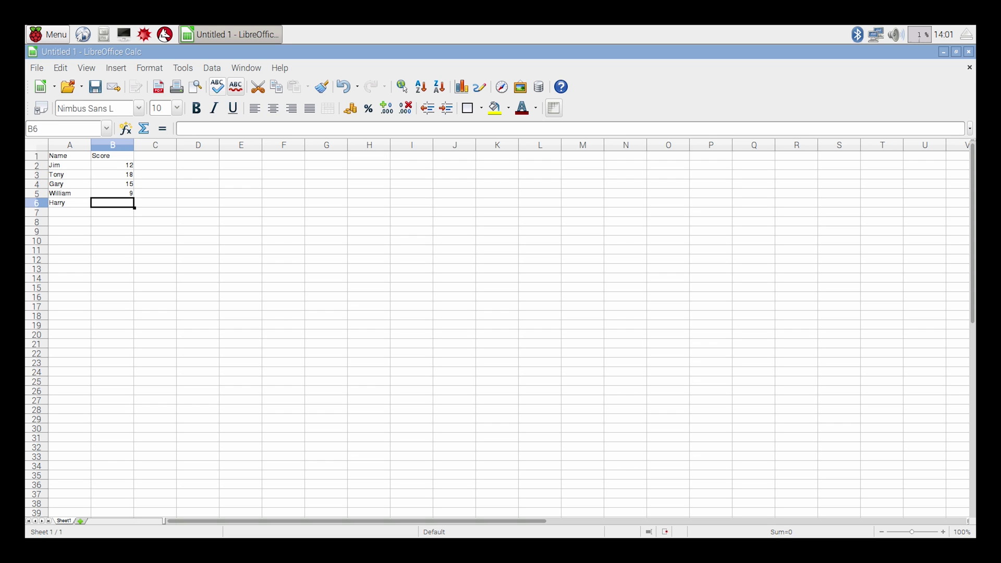
text(7)
key(Return)
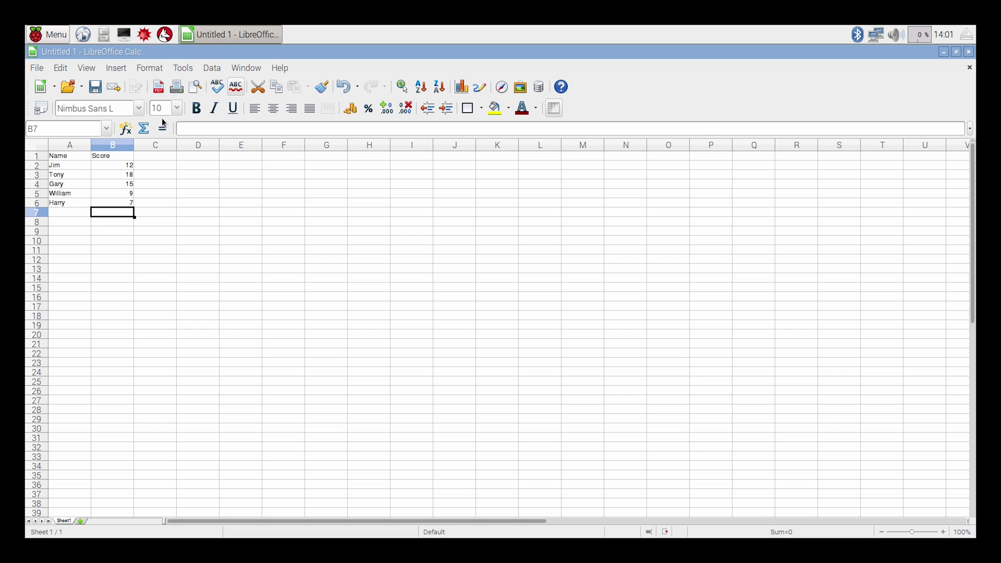
Select A1:B6 and insert a column chart of the data
drag(119, 201, 70, 156)
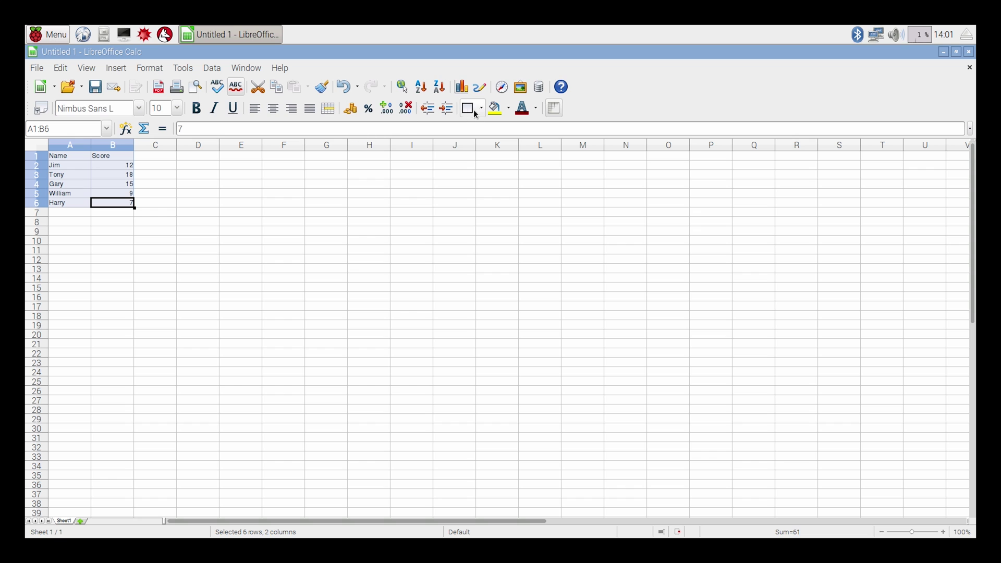
click(462, 89)
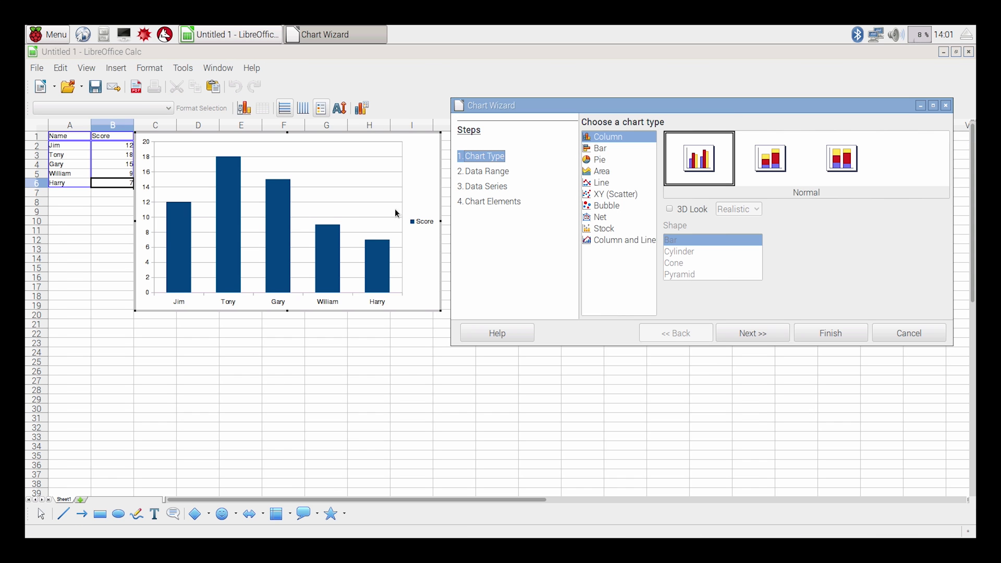
click(609, 186)
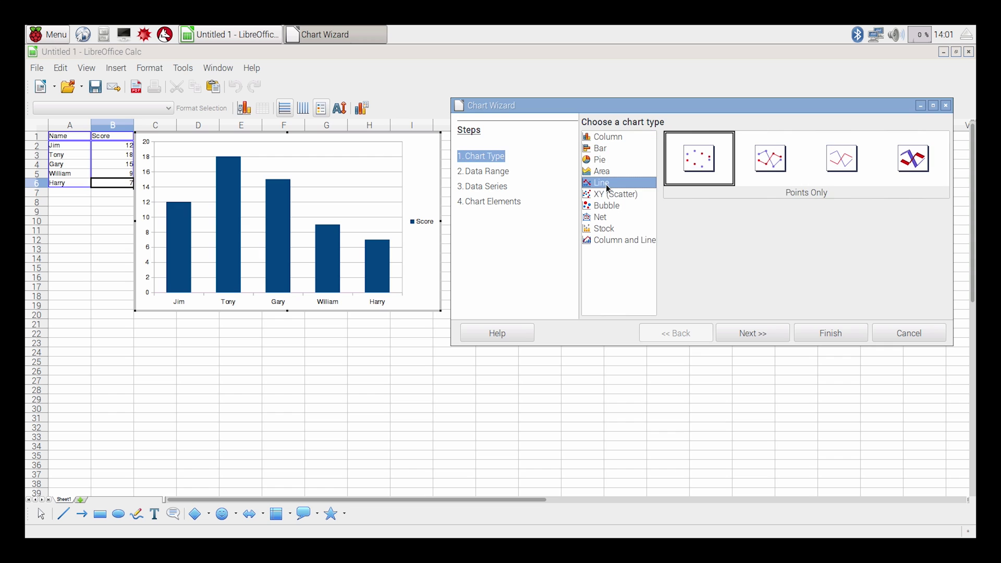
click(607, 144)
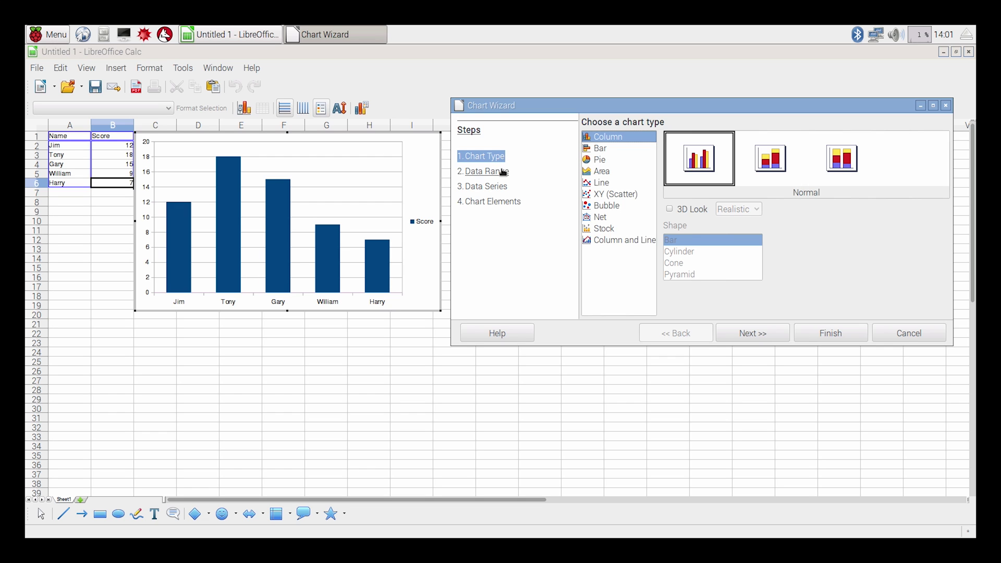
Title the chart 'Test Chart' and finish the Chart Wizard
click(492, 204)
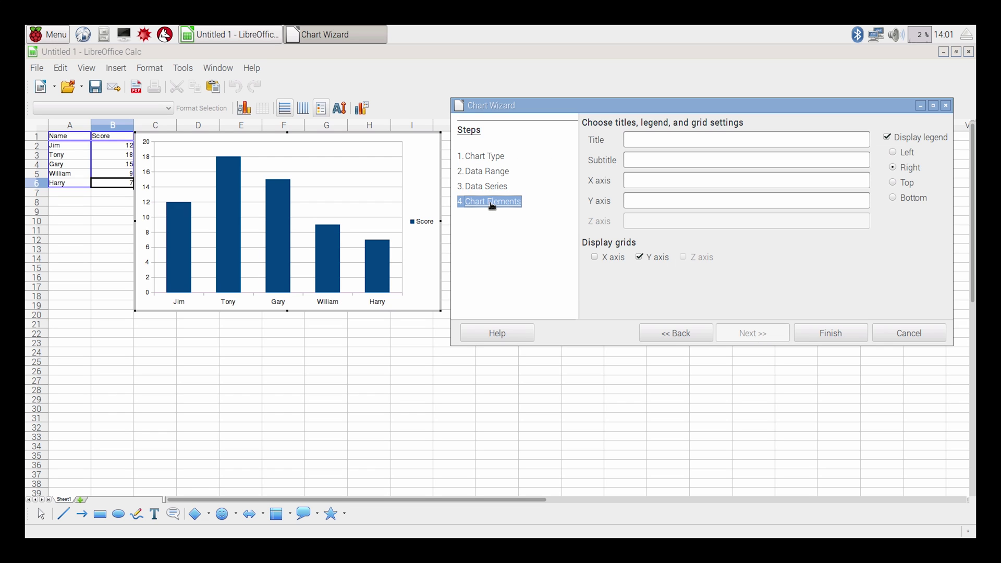
click(696, 136)
text(Test Chart)
click(826, 338)
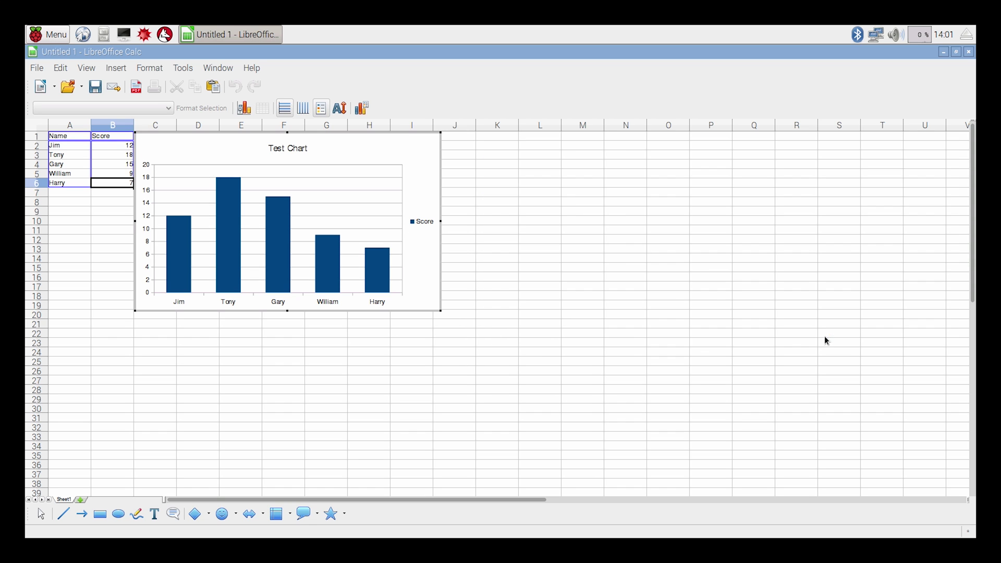
Move the Test Chart below the score table and enlarge it slightly
click(498, 219)
click(393, 210)
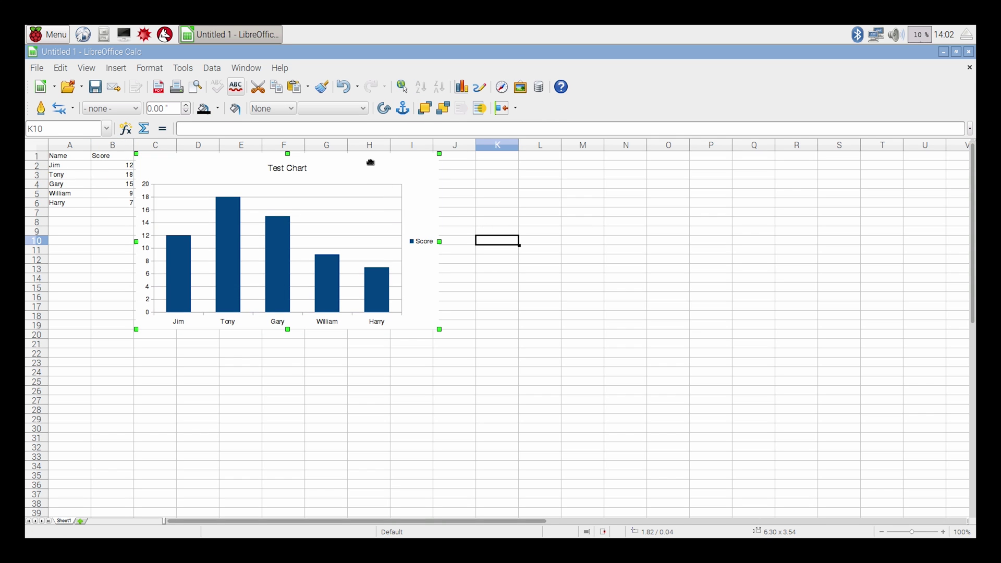
mouse_move(368, 162)
mouse_down()
mouse_move(317, 266)
mouse_move(325, 235)
mouse_up()
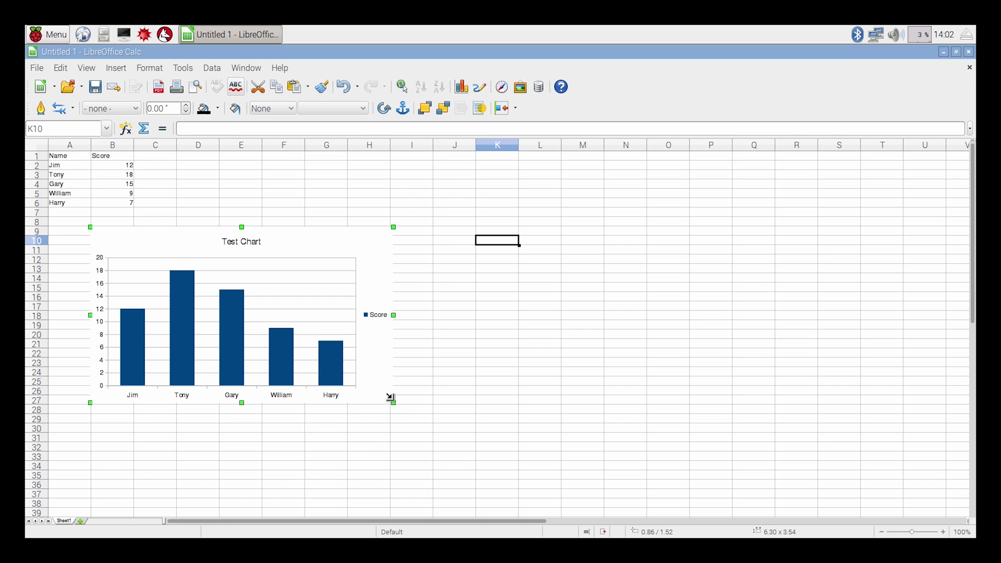
mouse_move(391, 400)
mouse_down()
mouse_move(537, 438)
mouse_move(773, 463)
mouse_move(771, 489)
mouse_move(358, 462)
mouse_move(369, 408)
mouse_move(392, 399)
mouse_up()
Deselect the chart and view the Print dialog, closing it without printing
click(480, 316)
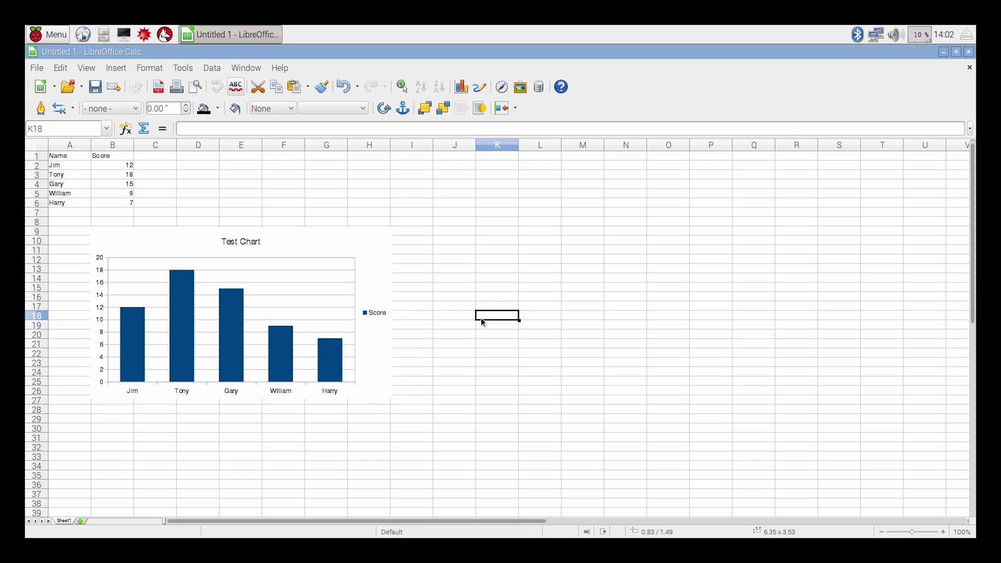
click(180, 85)
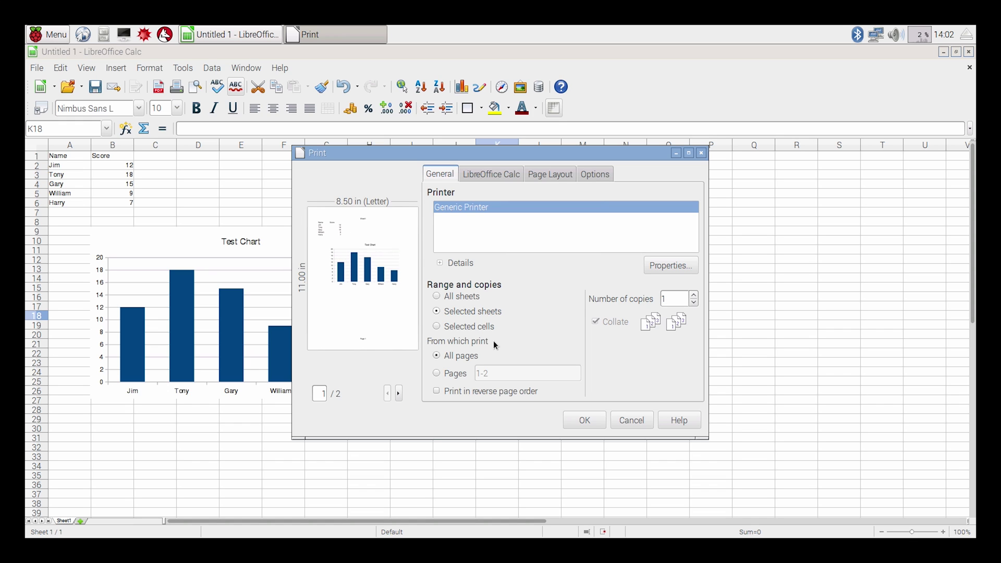
click(634, 422)
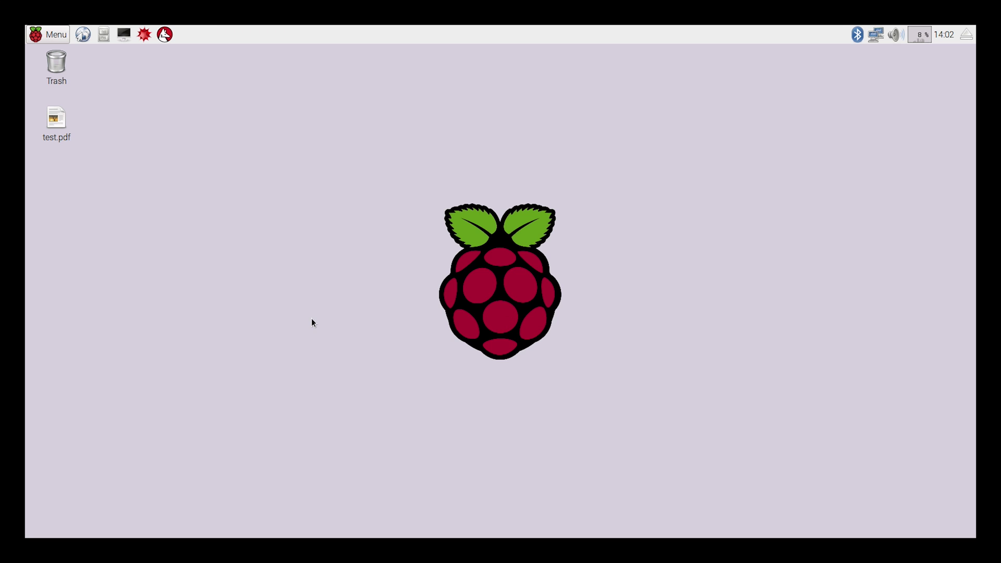
Launch Minecraft Pi from the Games menu, start a game and create a new world
click(54, 36)
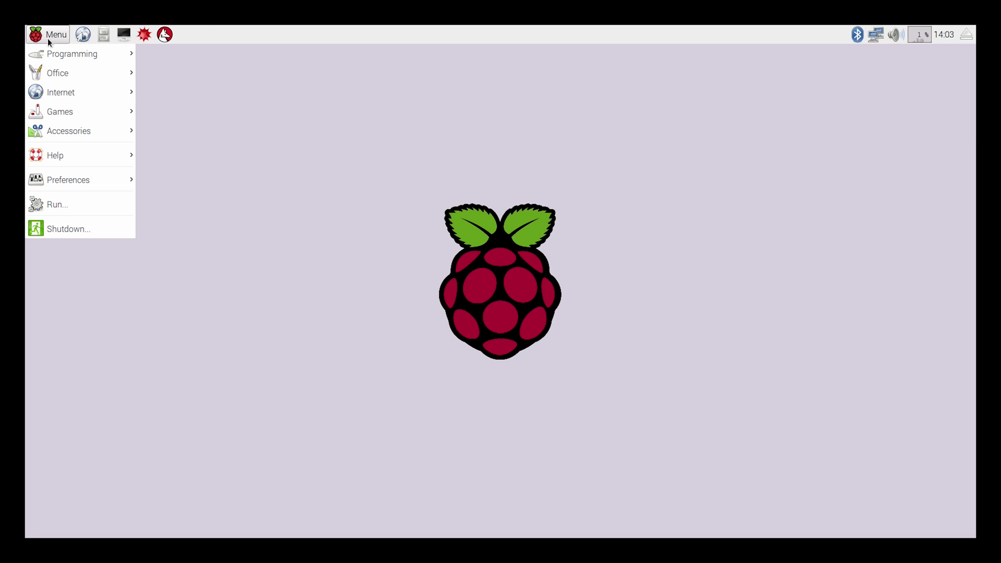
mouse_move(99, 116)
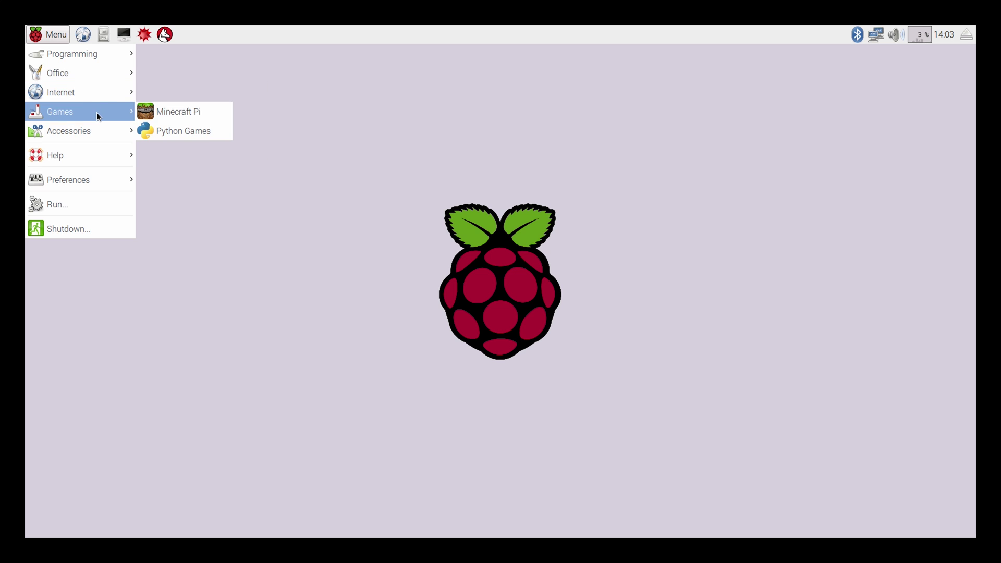
click(179, 118)
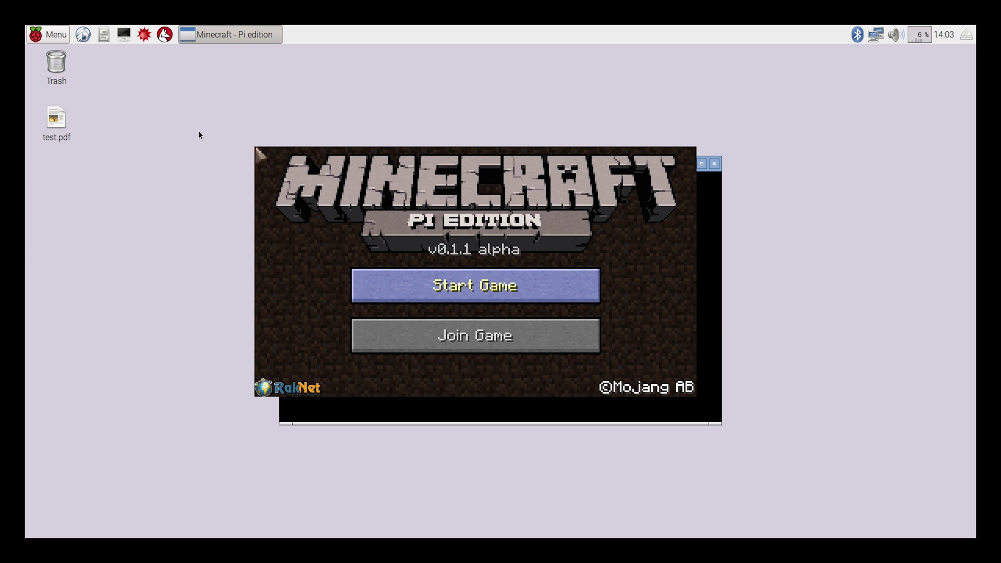
click(491, 288)
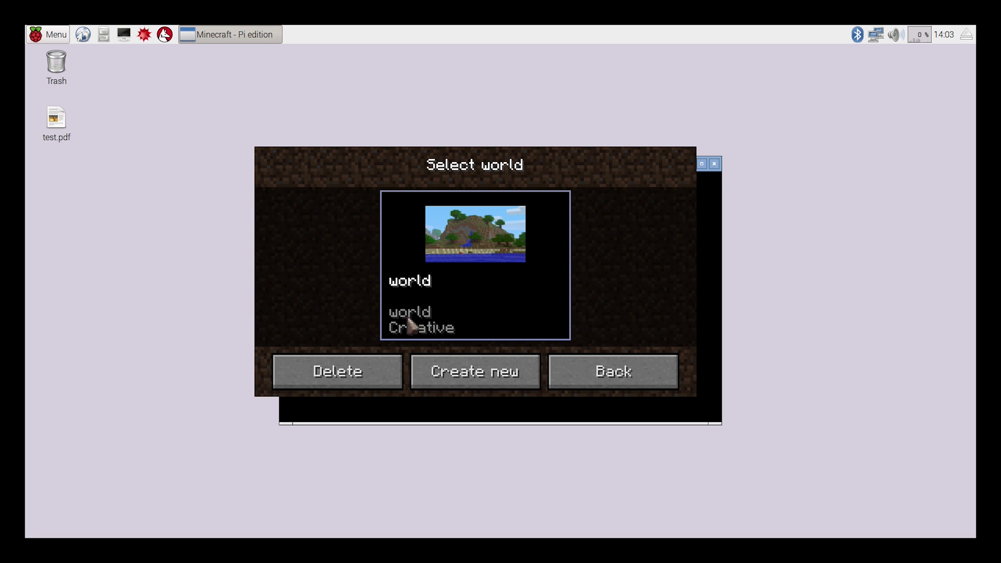
click(482, 368)
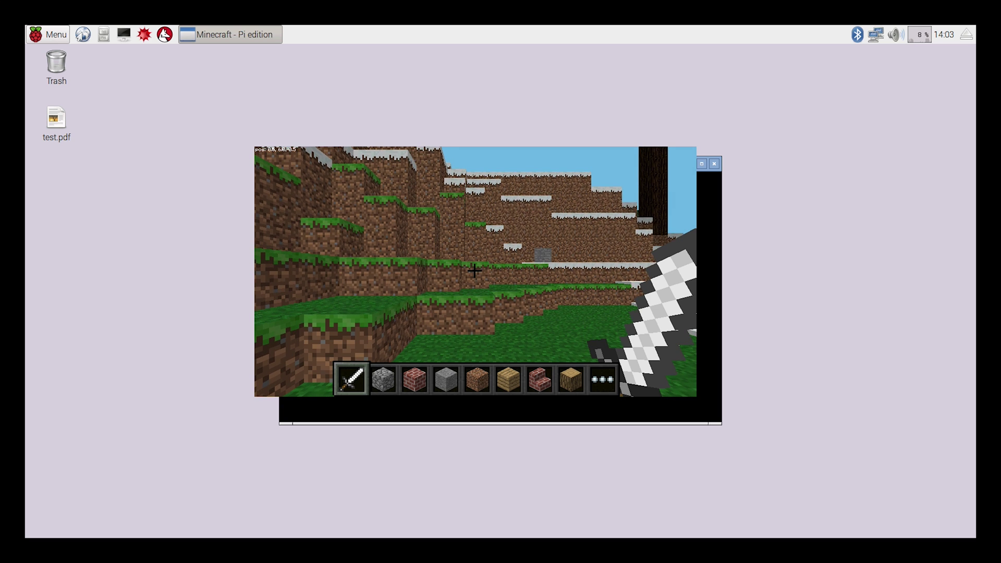
Walk the player across the snowy plain toward the hill and trees
key(d)
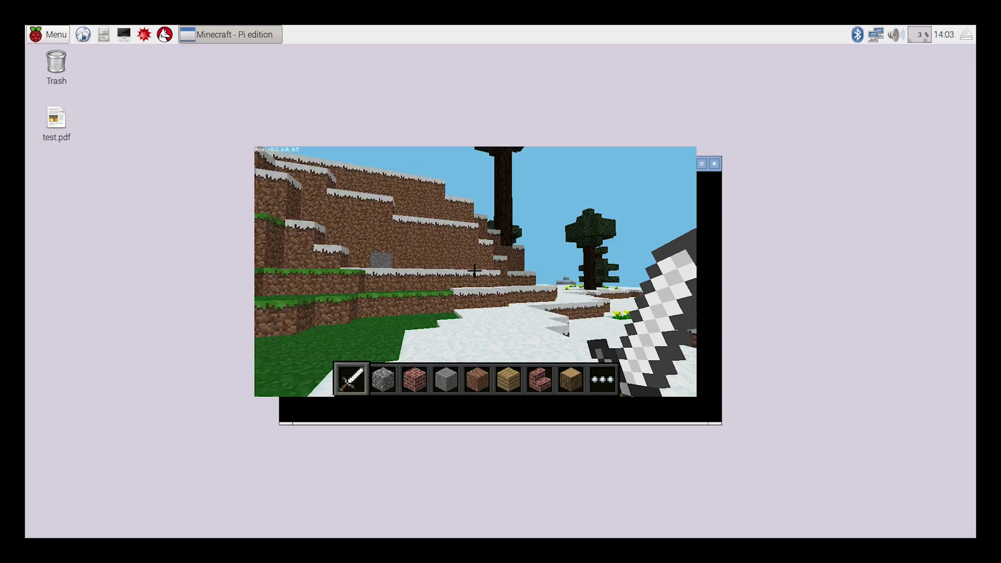
key(w)
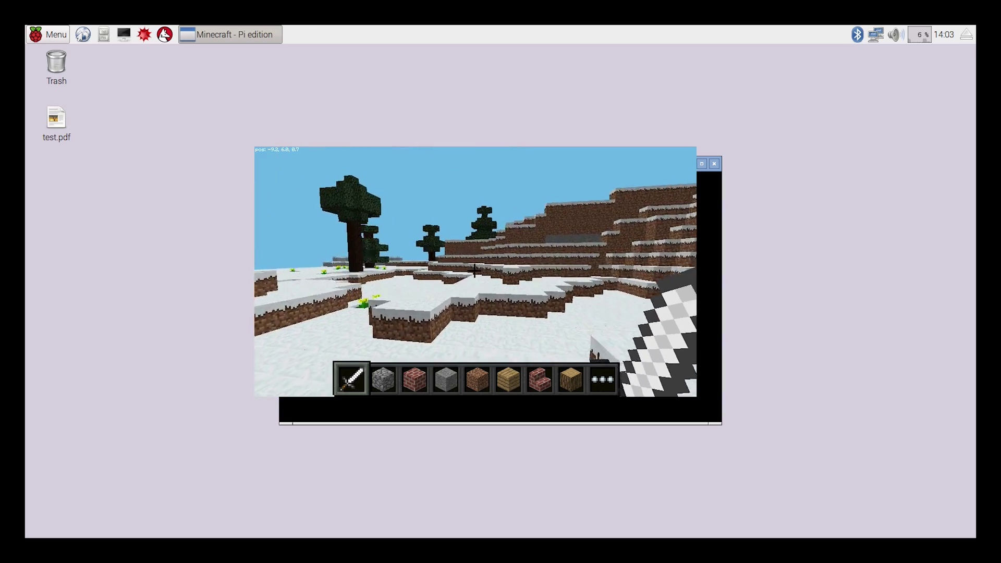
key(w)
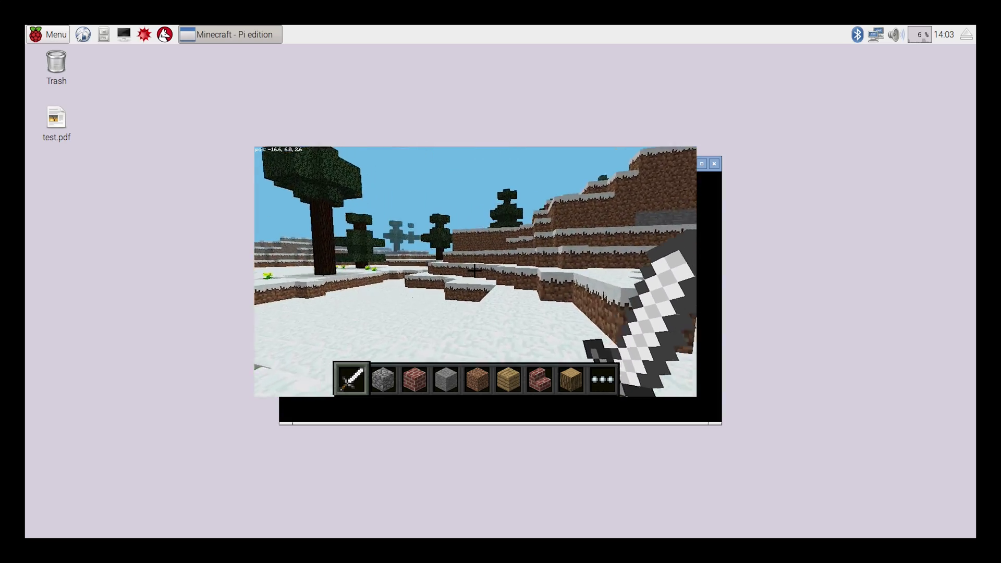
key(w)
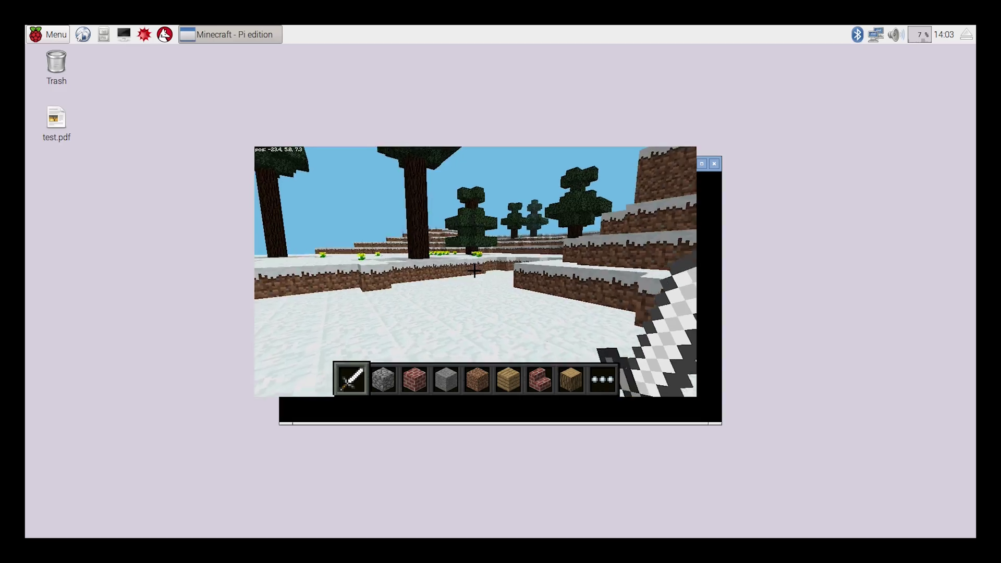
key(w)
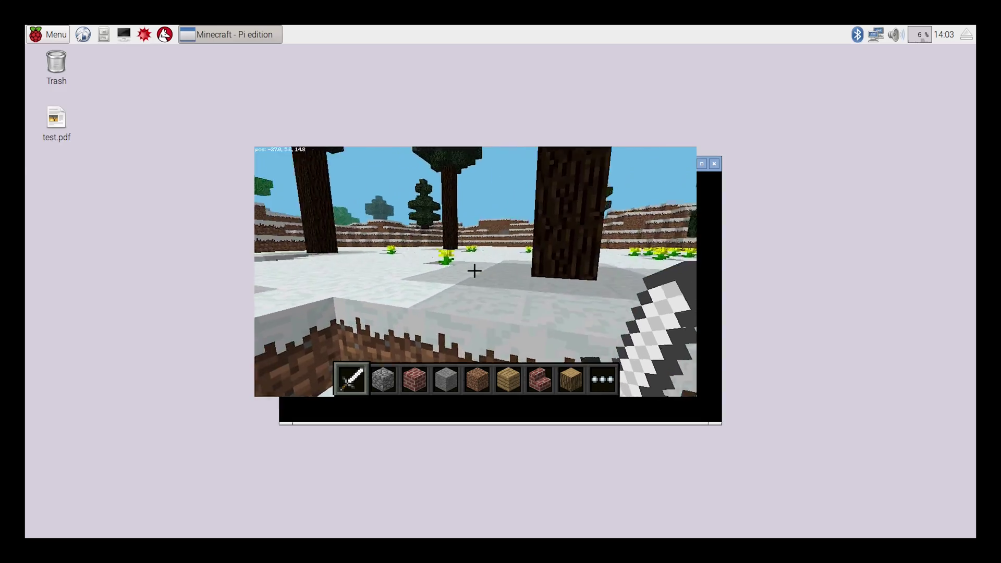
key(w)
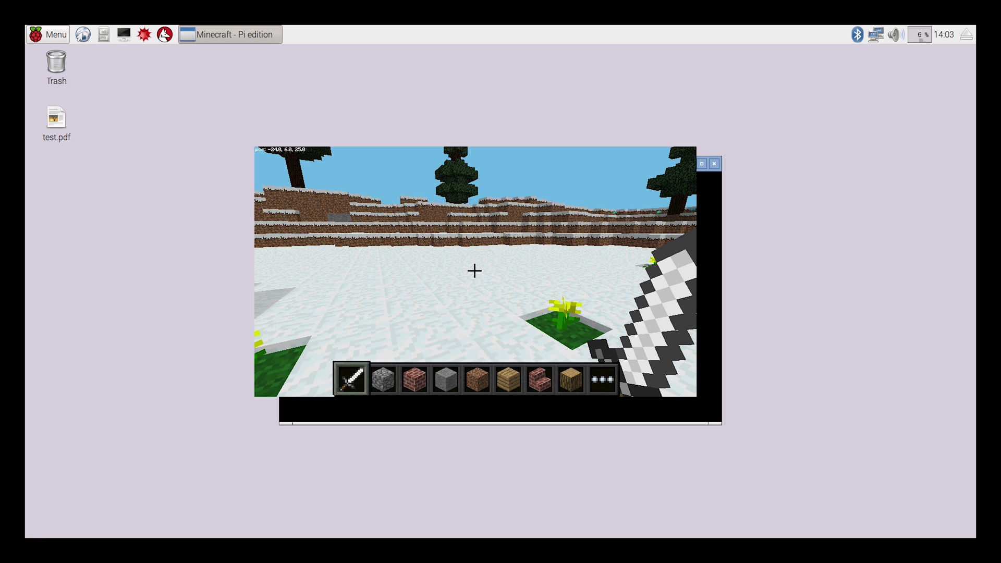
Open and close the block inventory, then scroll the hotbar to brick stairs
key(e)
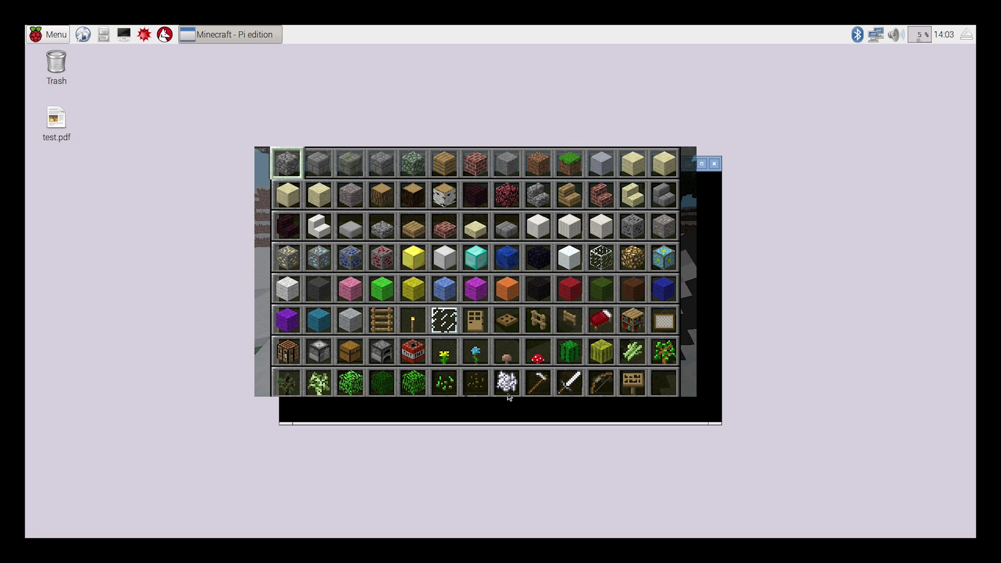
key(Escape)
key(w)
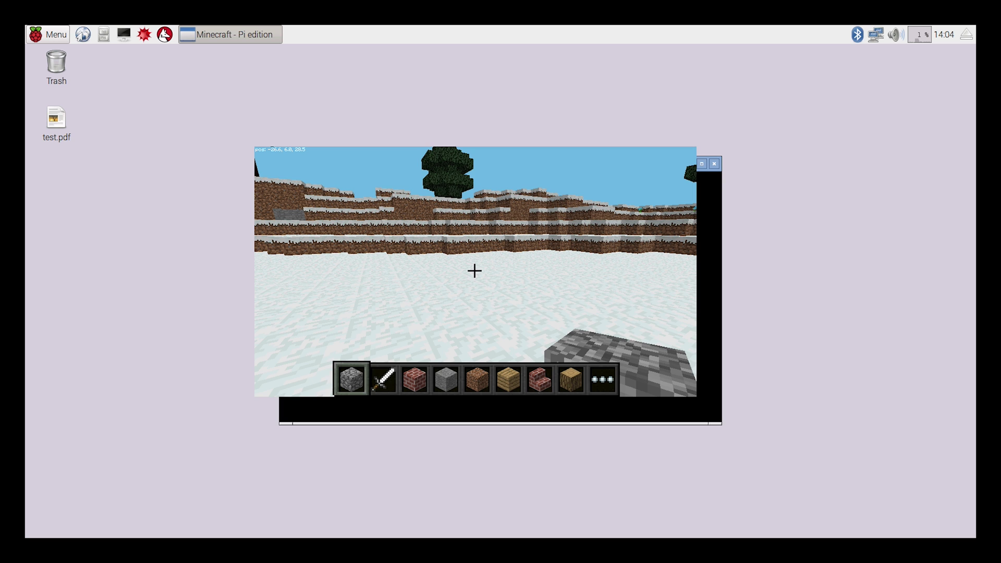
key(d)
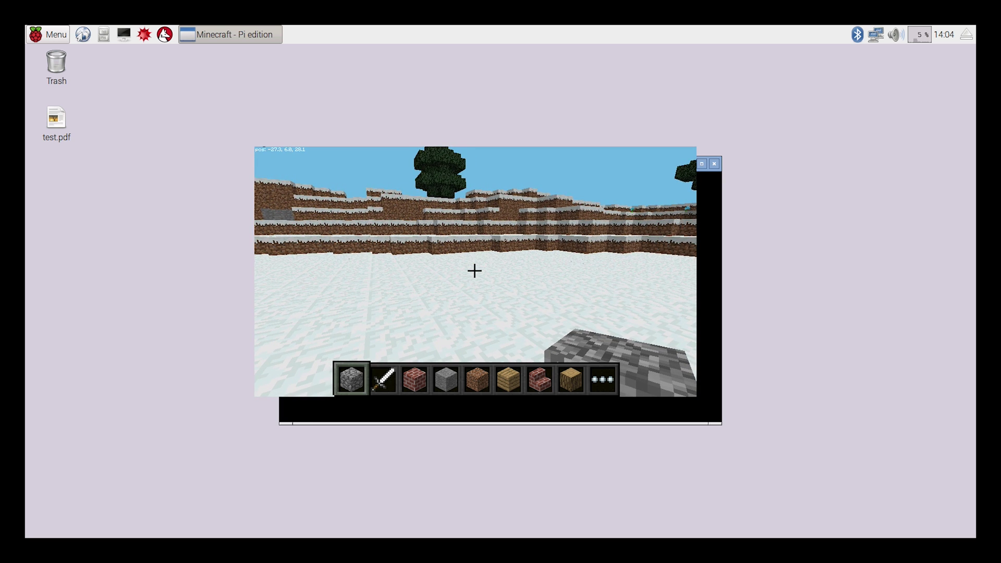
scroll(475, 270, down, 6)
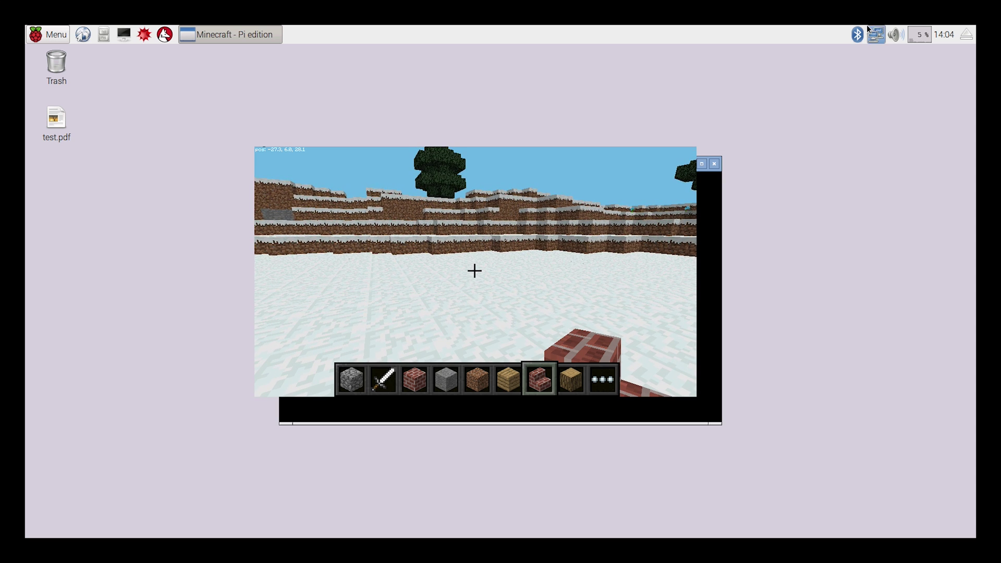
Maximize the game window, walk up to the dirt wall and back, then pause
click(702, 164)
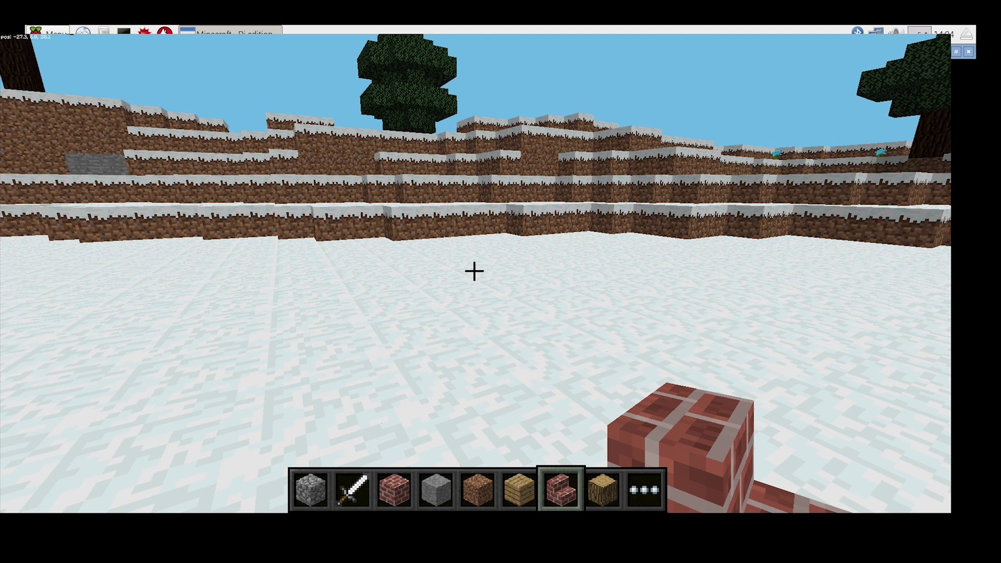
key(w)
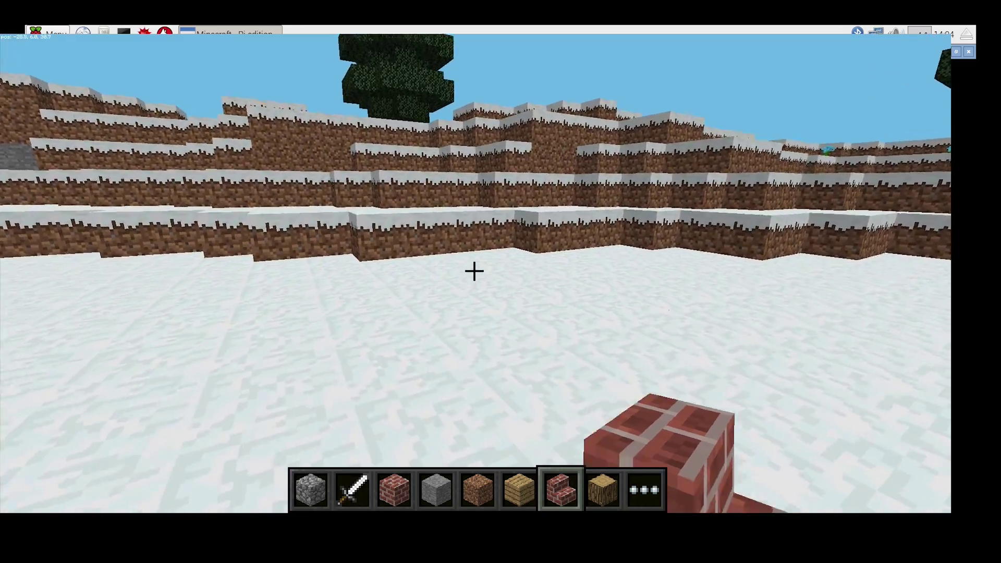
key(w)
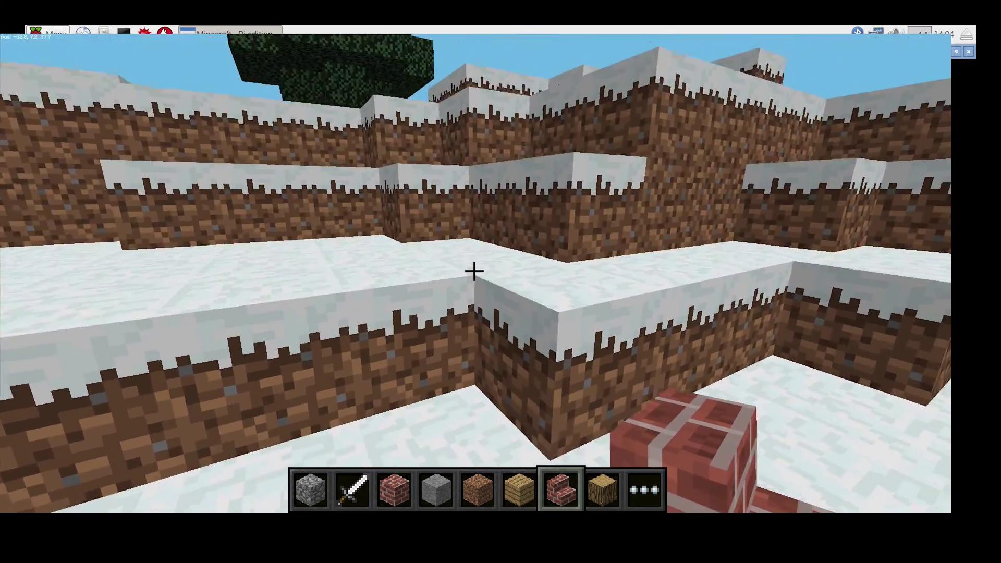
key(s)
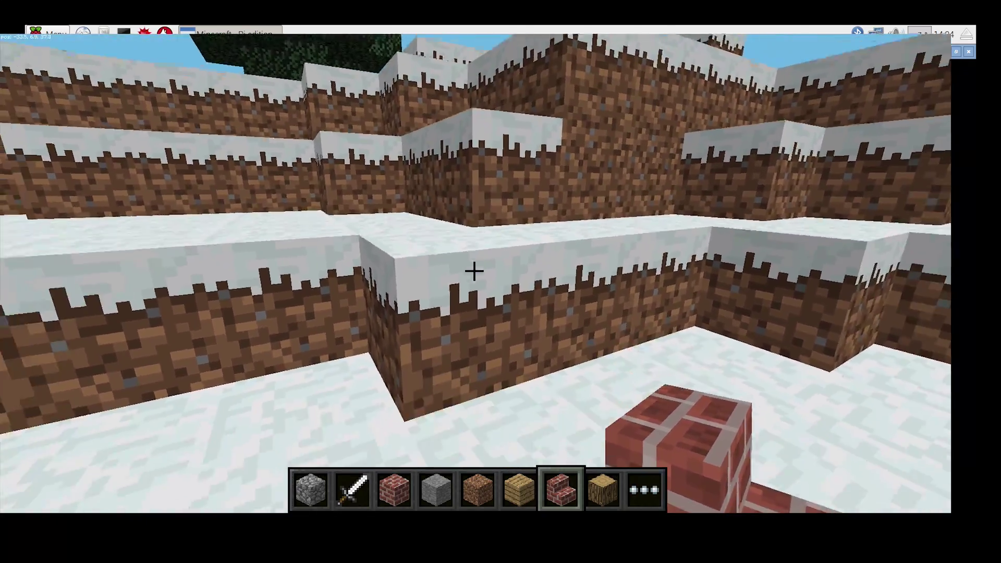
key(s)
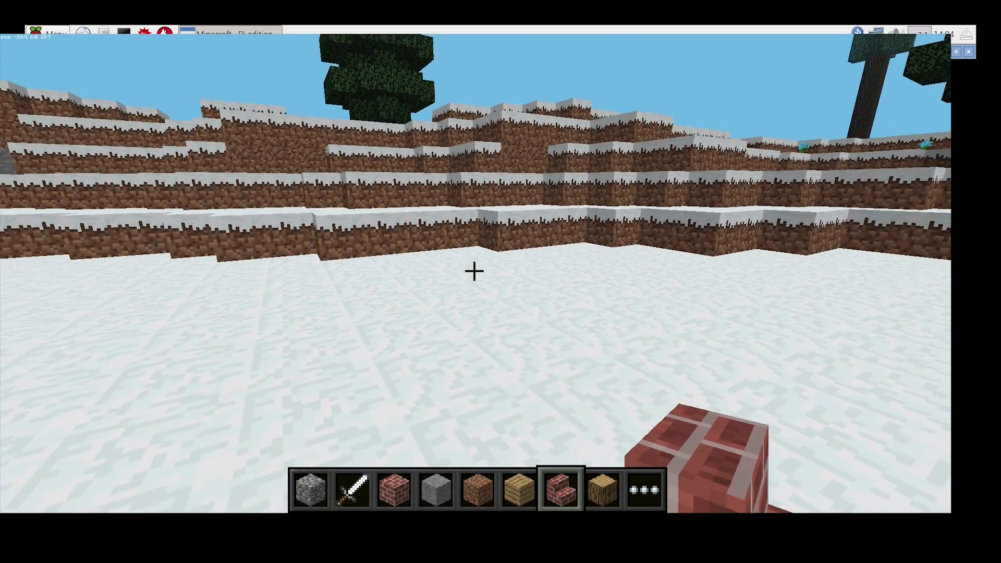
key(Escape)
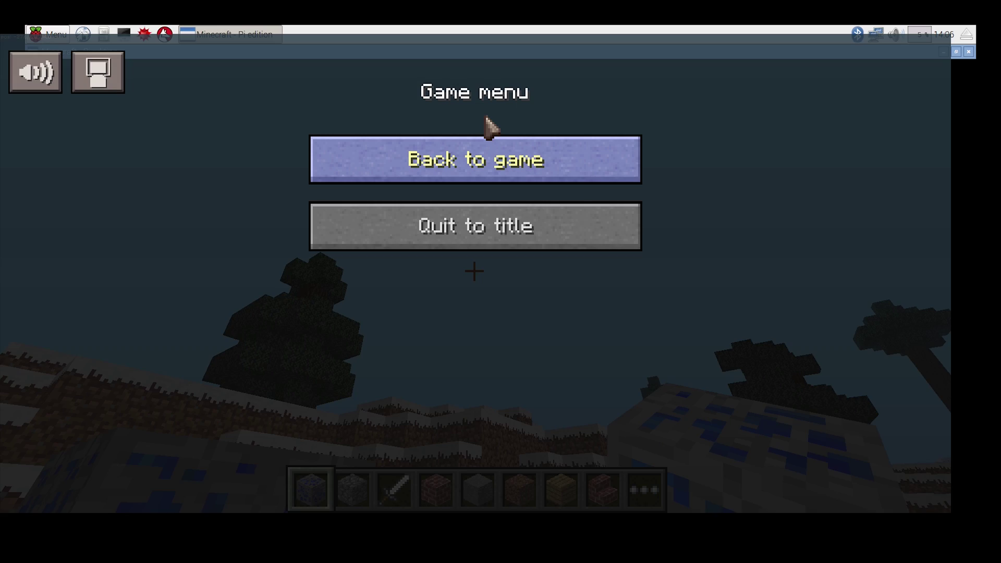
Leave the Minecraft Pi world, quit the game to the desktop, and launch the web browser
click(348, 239)
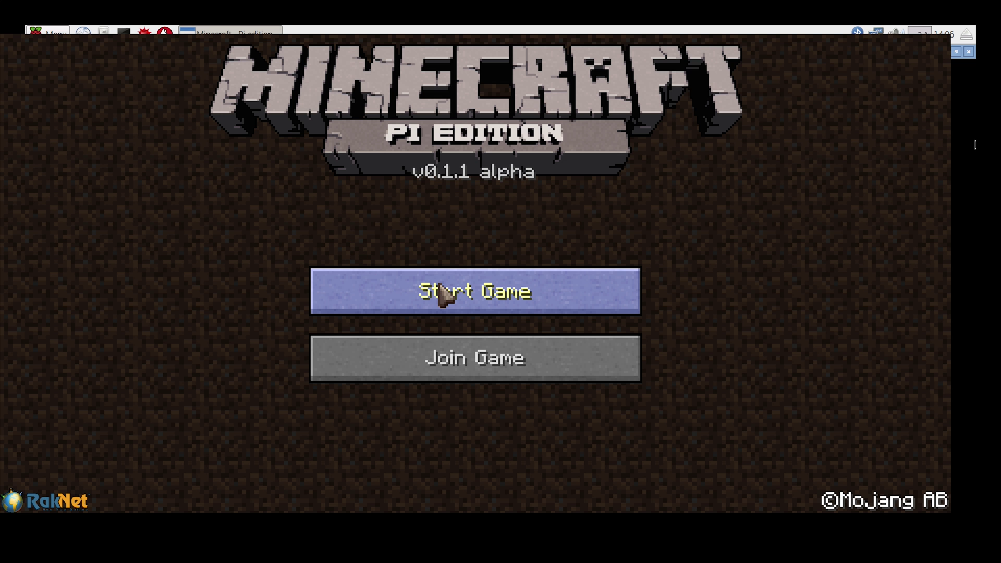
click(968, 53)
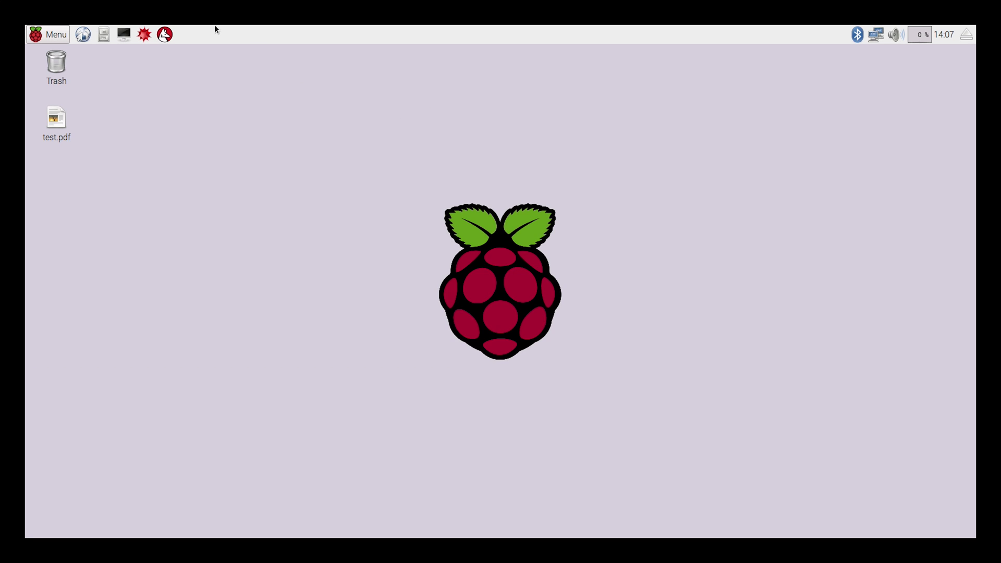
click(84, 36)
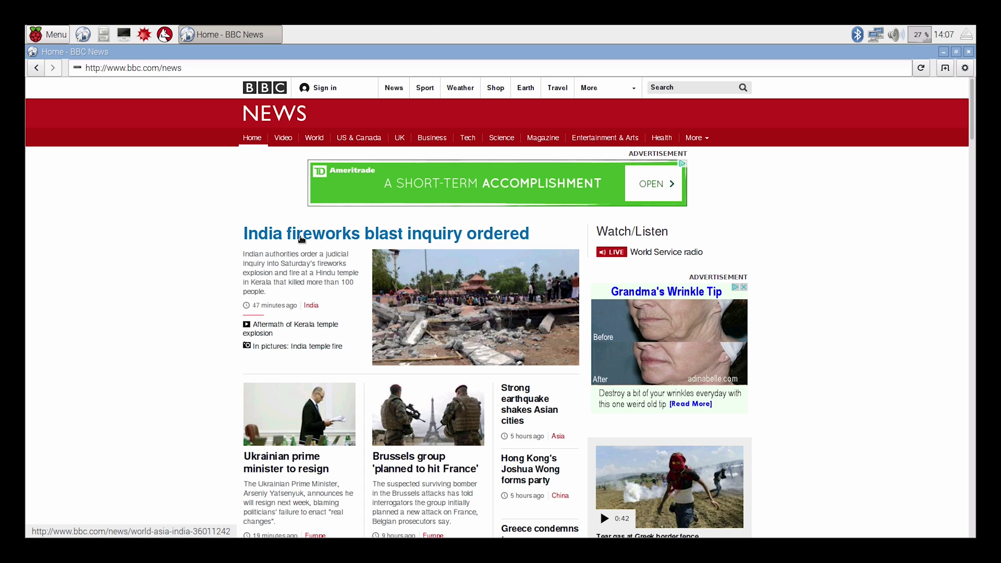
Open the 'India fireworks blast inquiry ordered' story and scroll through the Kollam temple article
click(302, 239)
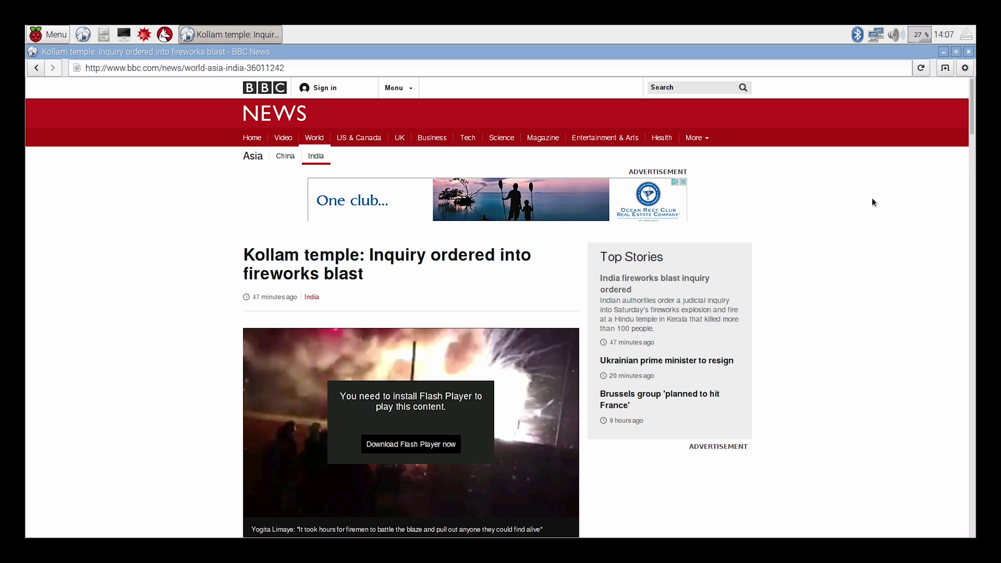
scroll(969, 151, down, 3)
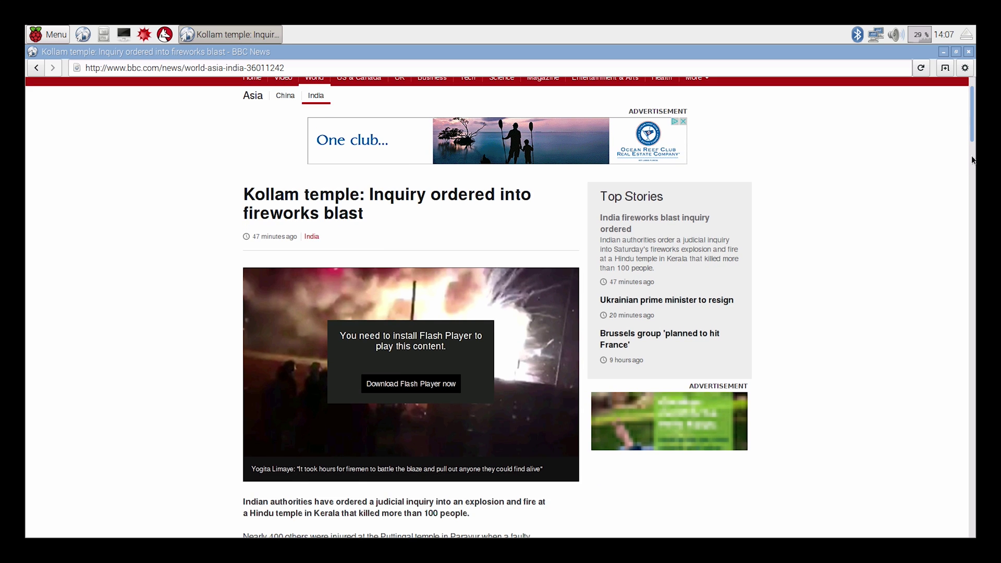
scroll(965, 191, down, 20)
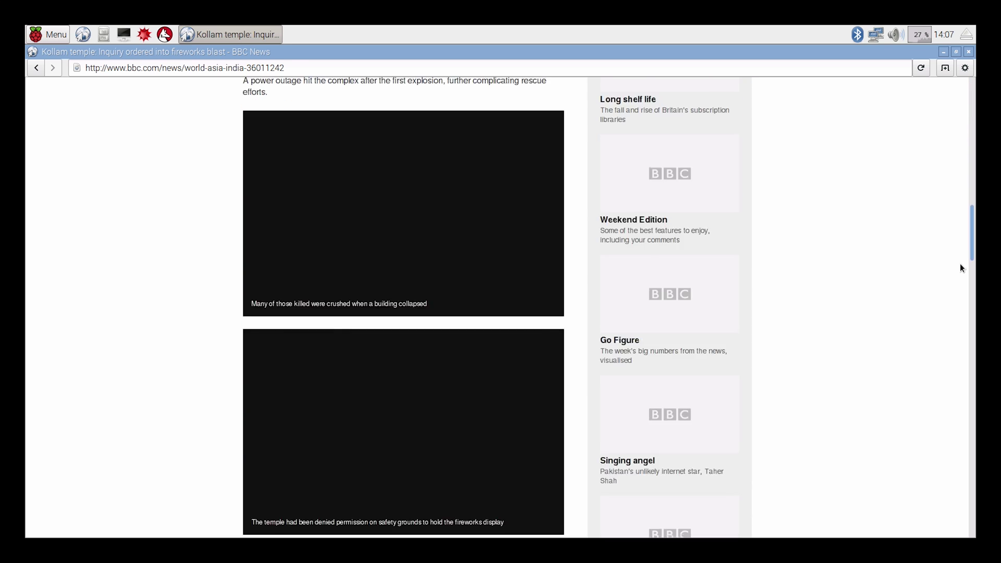
scroll(955, 338, down, 15)
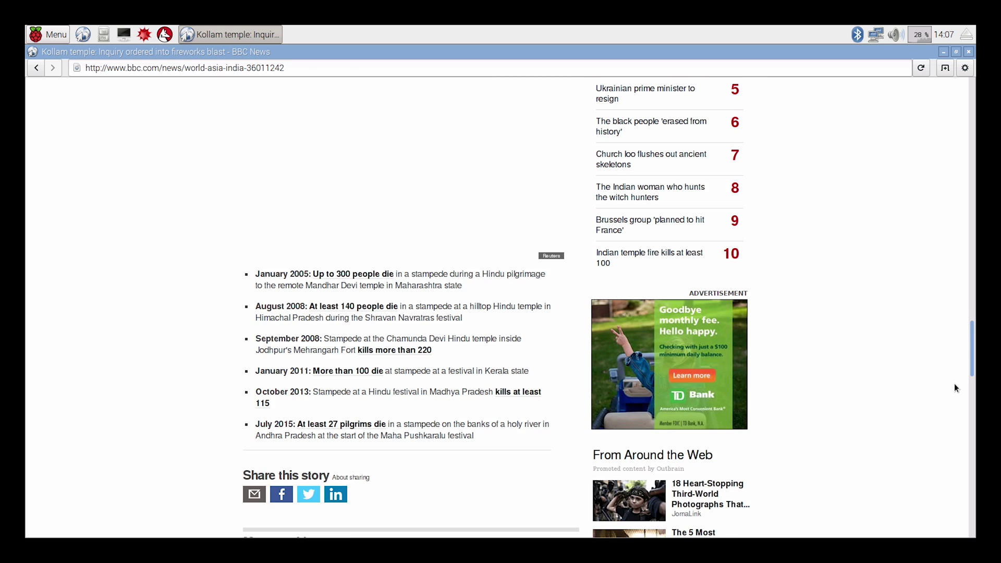
scroll(955, 421, down, 18)
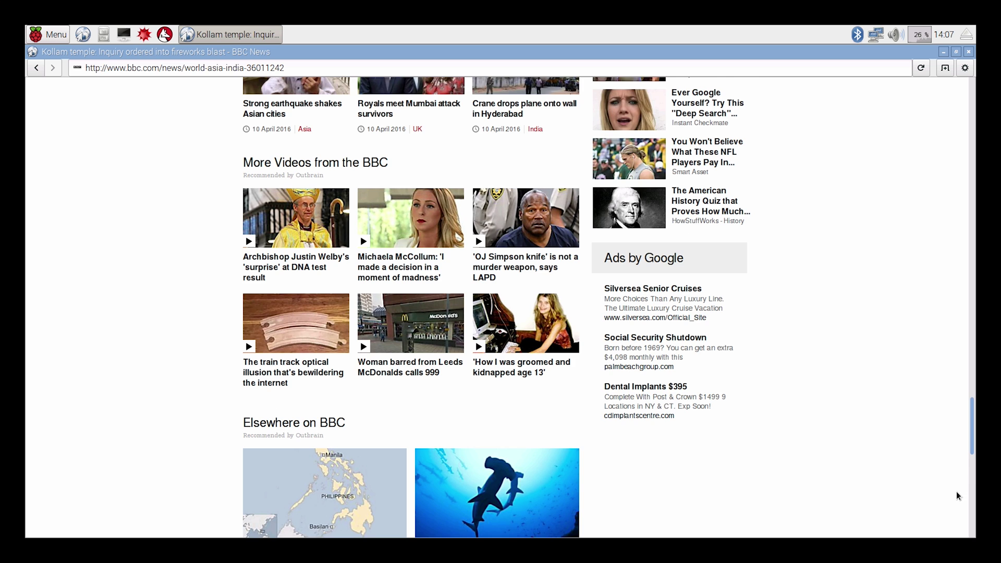
scroll(955, 536, down, 5)
scroll(955, 493, up, 20)
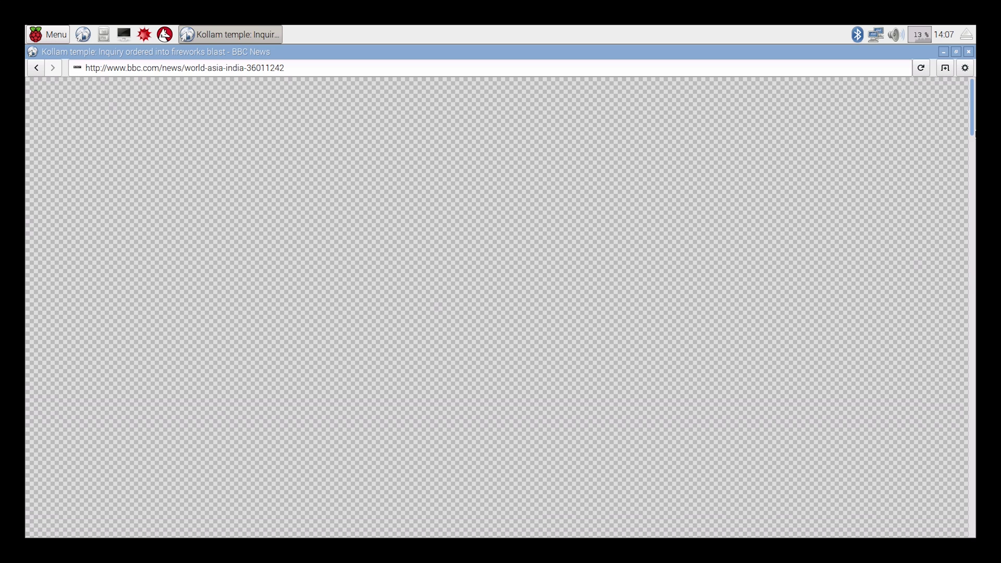
scroll(967, 334, down, 10)
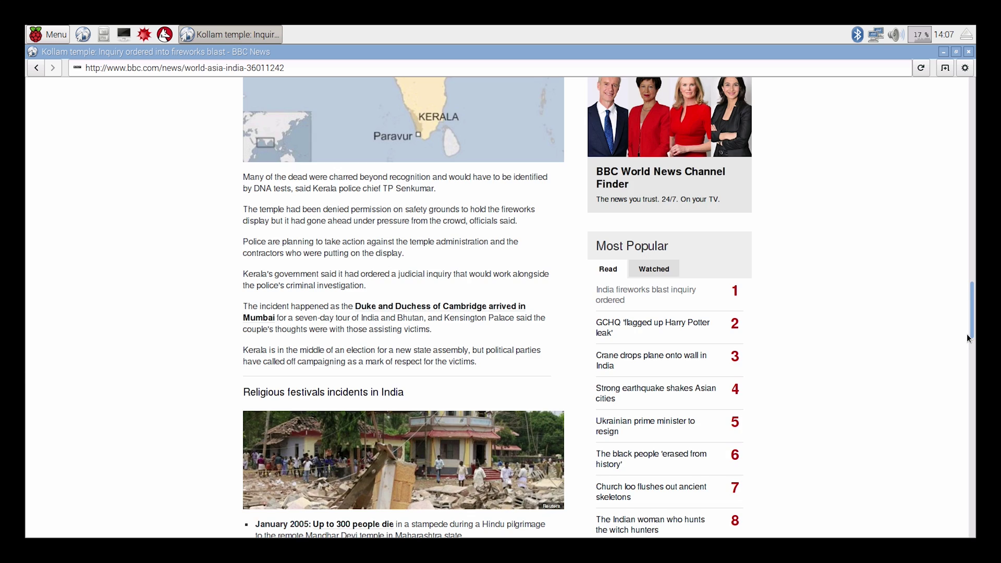
scroll(967, 334, up, 10)
scroll(971, 239, up, 3)
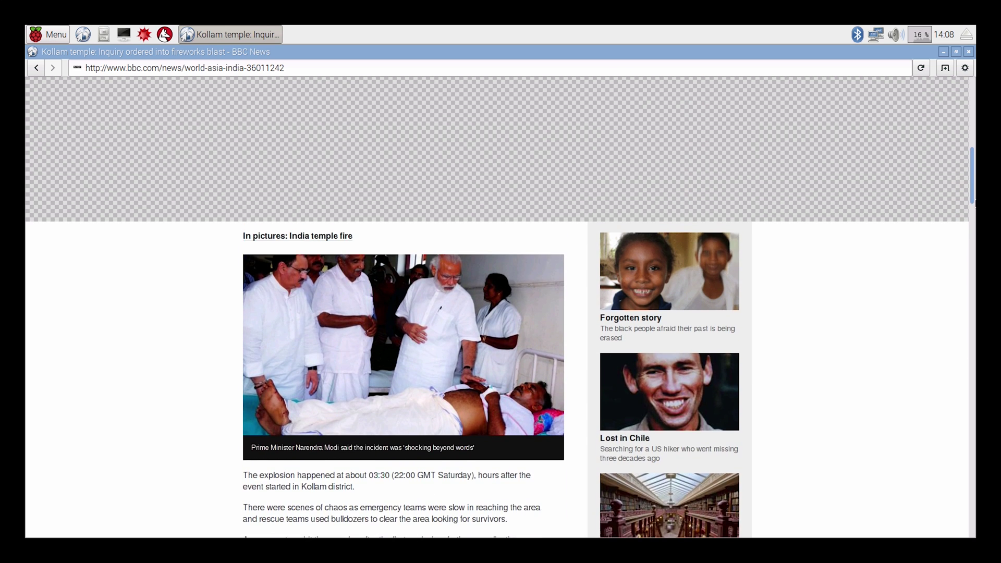
scroll(971, 239, down, 10)
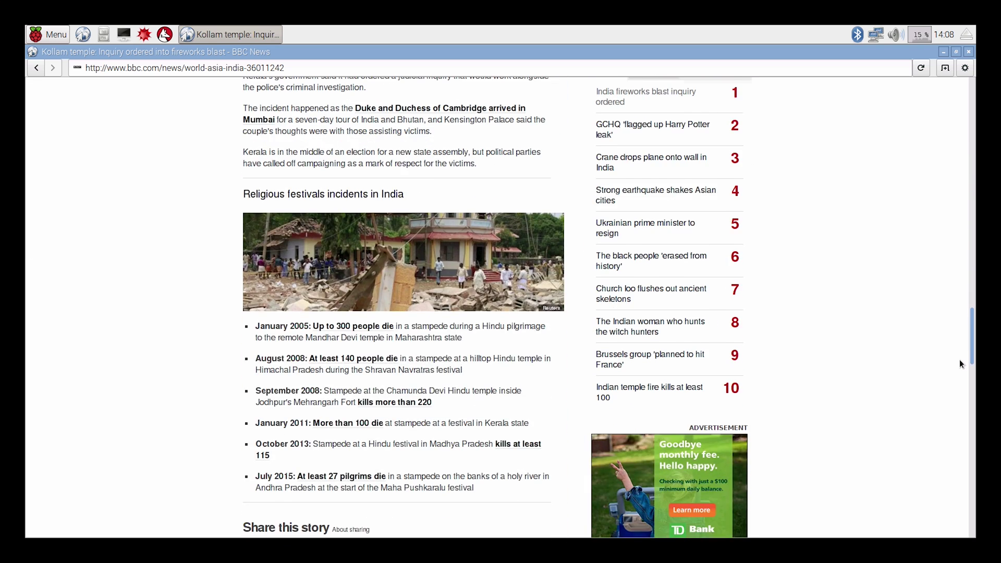
scroll(959, 359, up, 10)
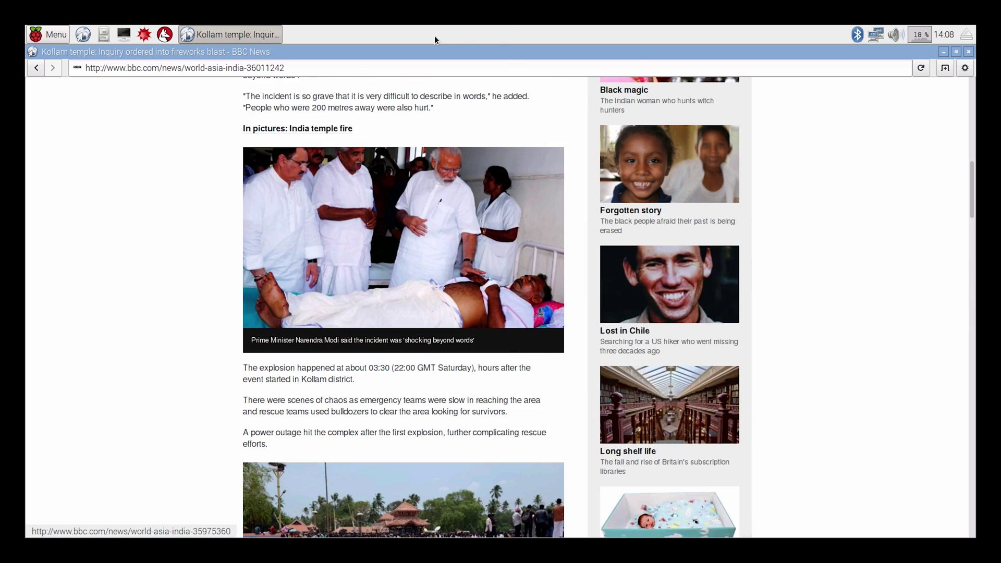
click(343, 68)
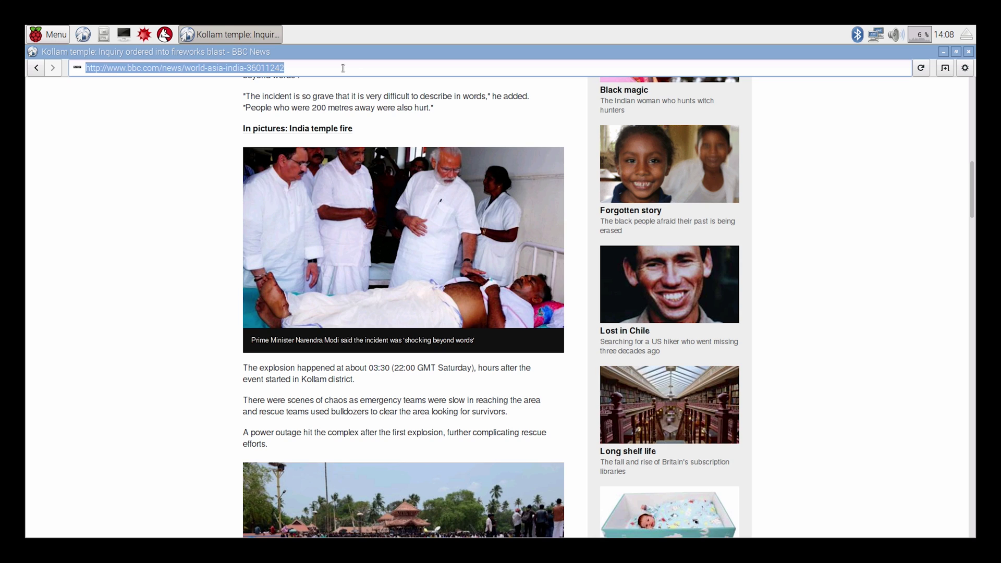
Go to youtube.com and open the '7 Reality TV Shows That Lied Straight To Your Face' video
text(youtube)
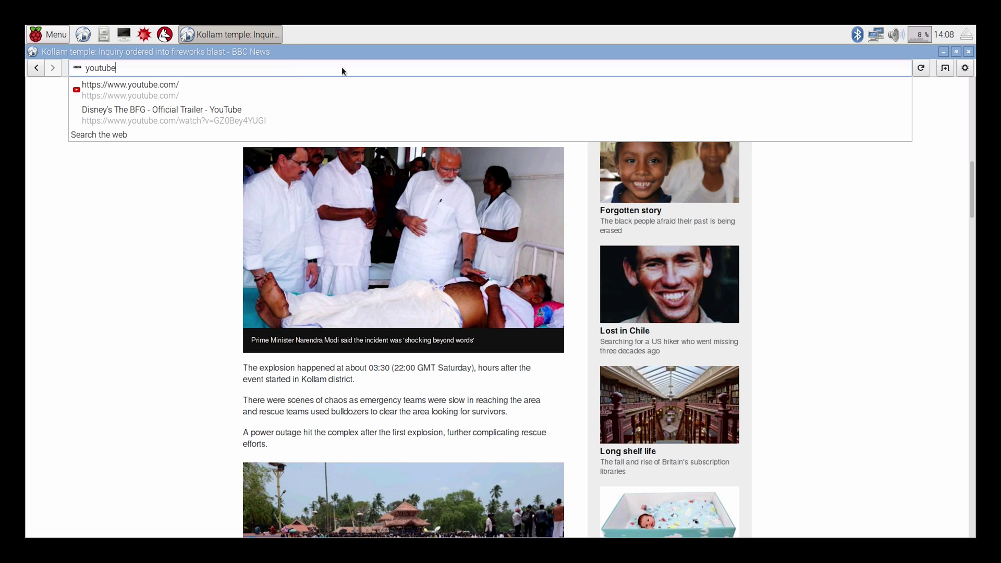
text(.com)
key(Return)
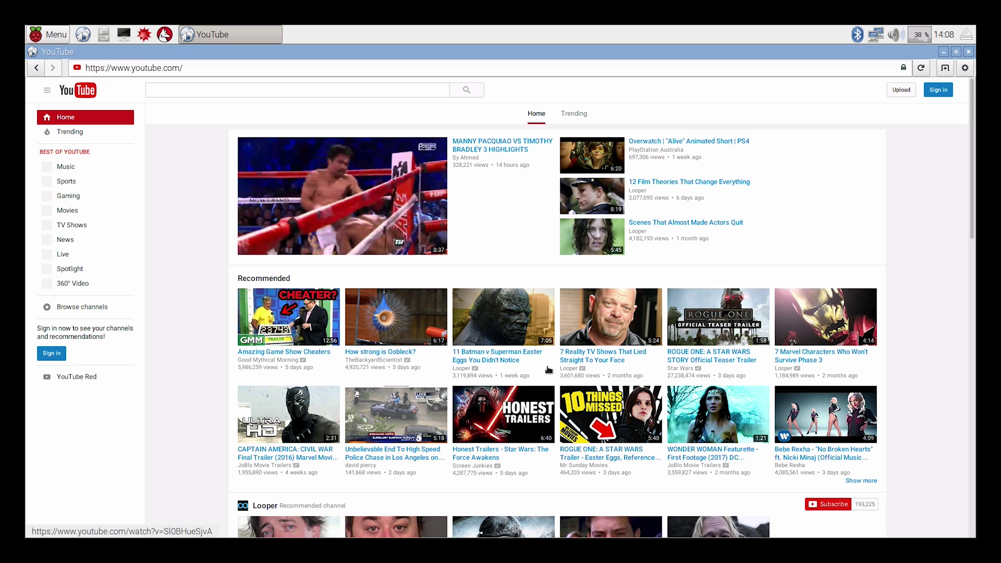
click(580, 356)
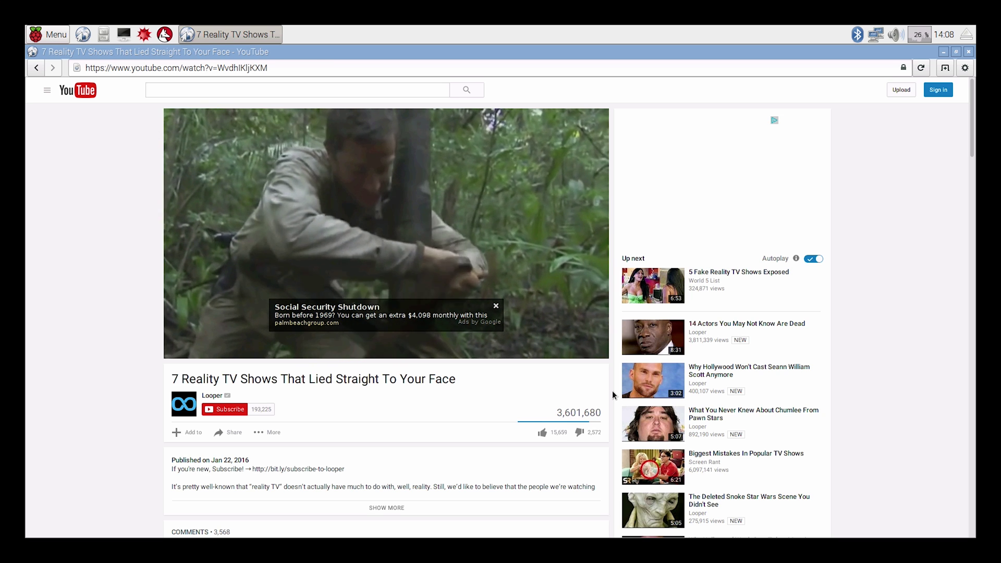
Dismiss the ad overlay and set the video quality to 360p
click(496, 307)
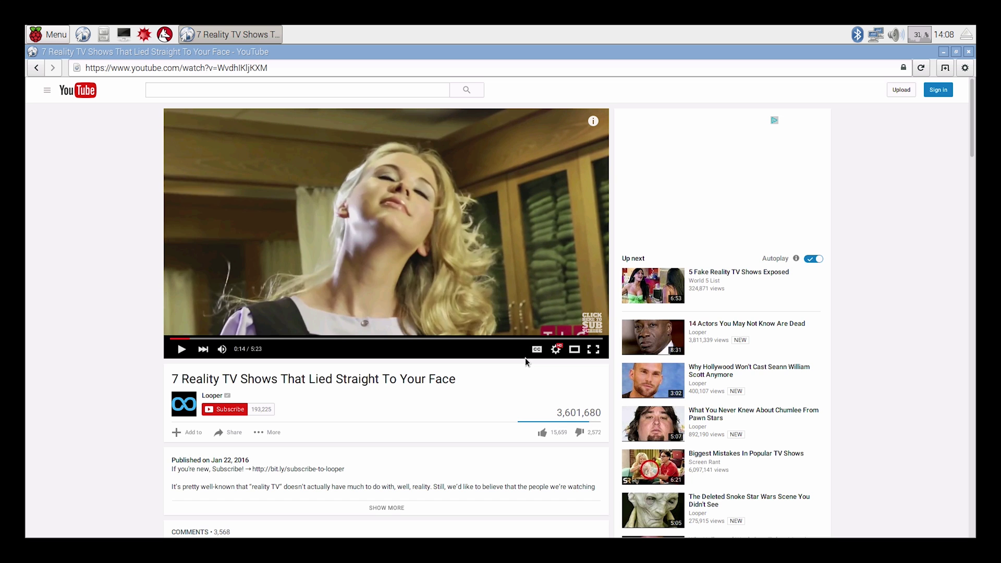
click(556, 350)
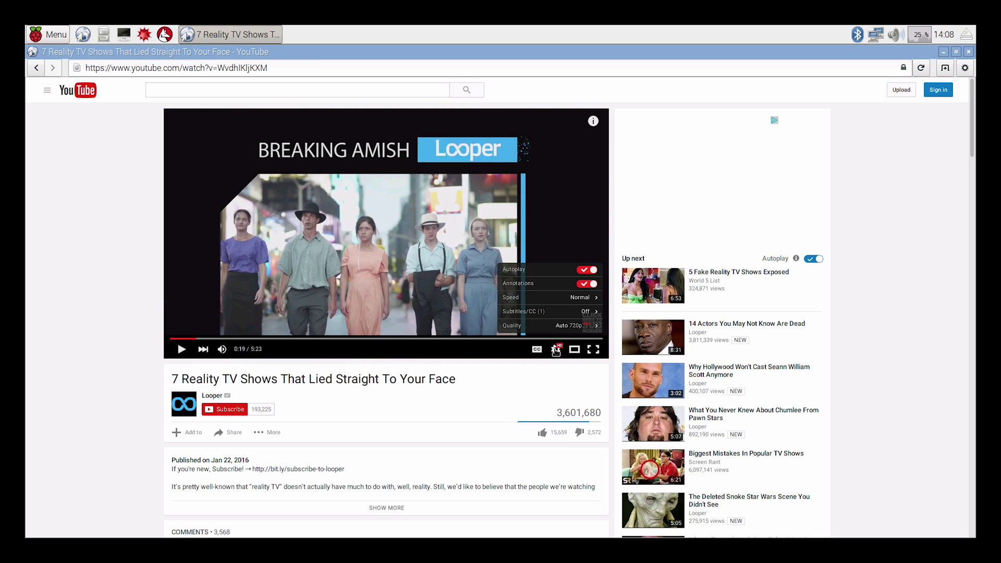
click(575, 327)
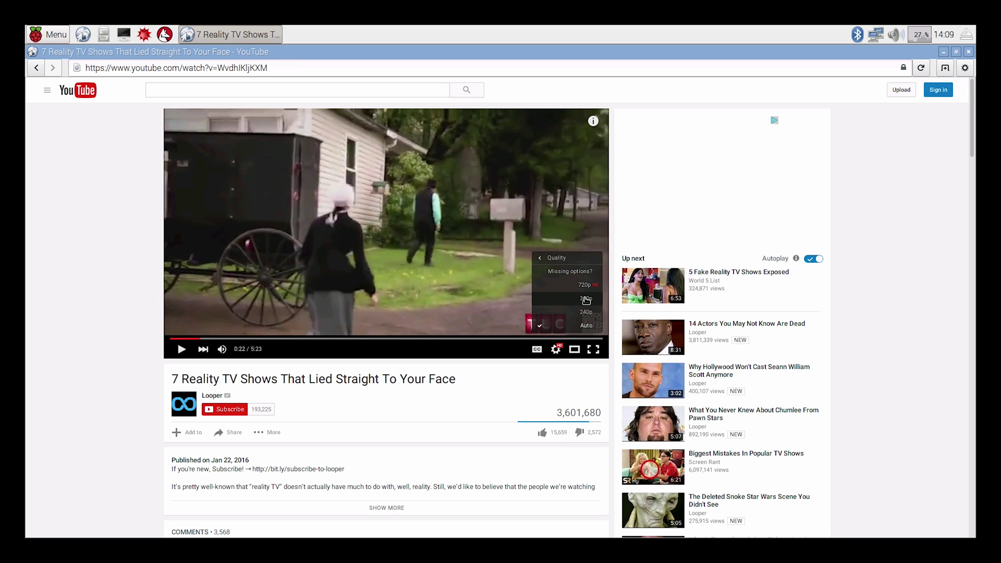
click(586, 300)
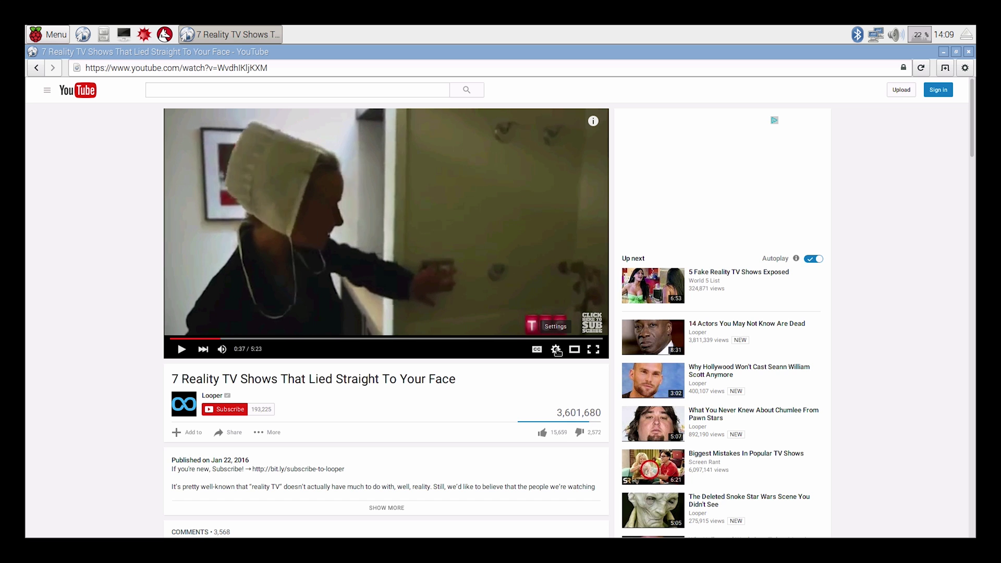
Switch the video quality back to 720p and enlarge the video to fill the window
click(555, 349)
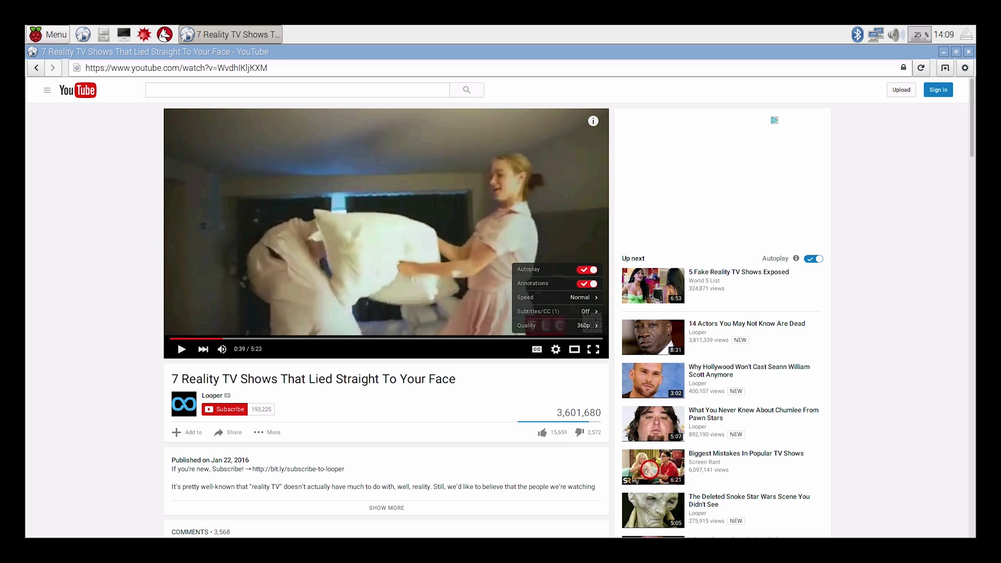
click(583, 326)
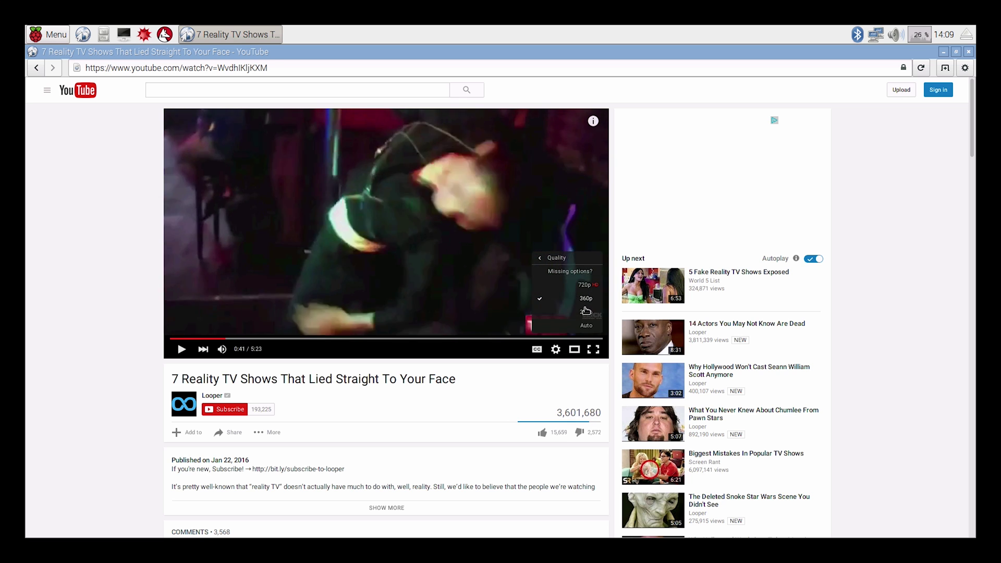
click(585, 285)
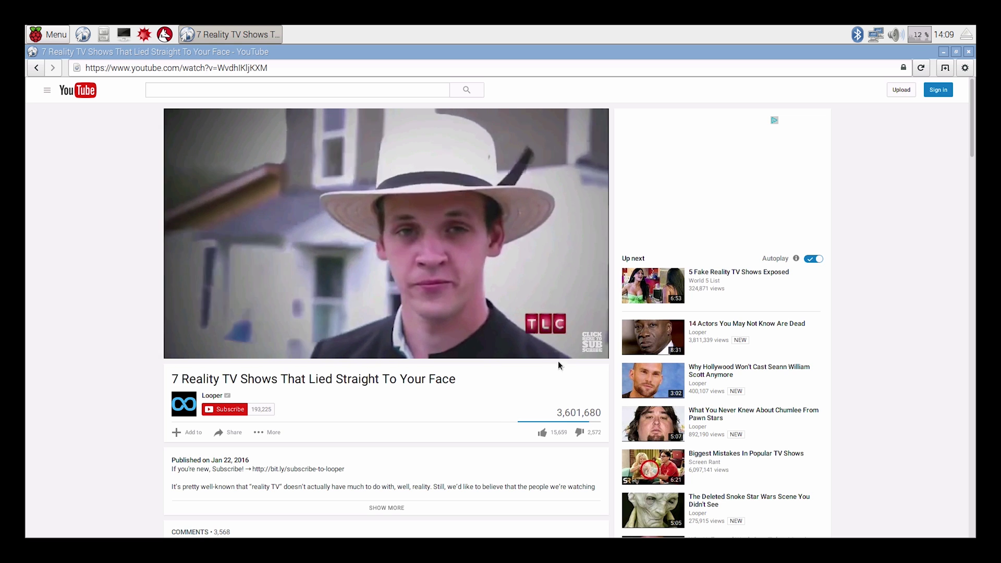
mouse_move(594, 359)
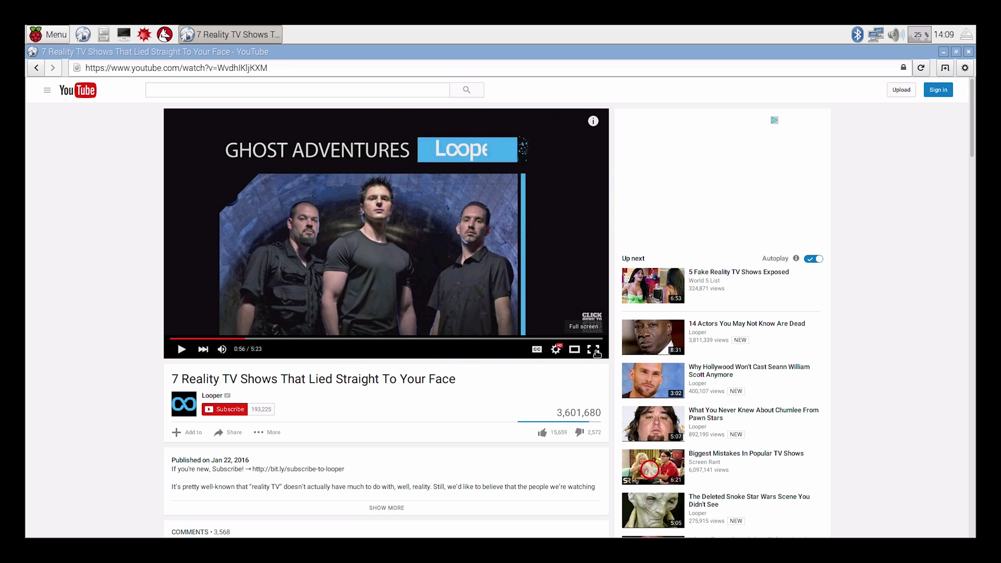
click(593, 357)
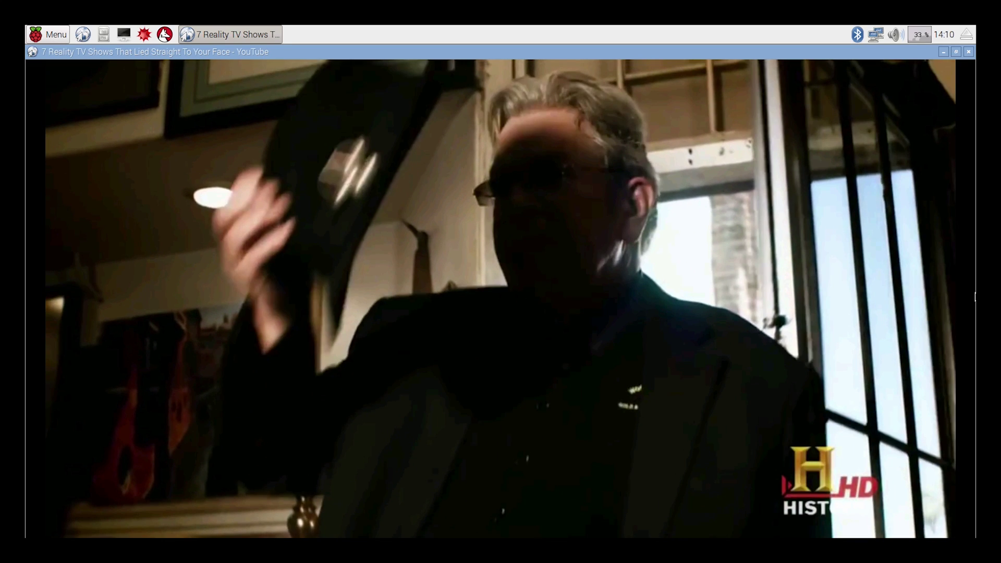
key(Escape)
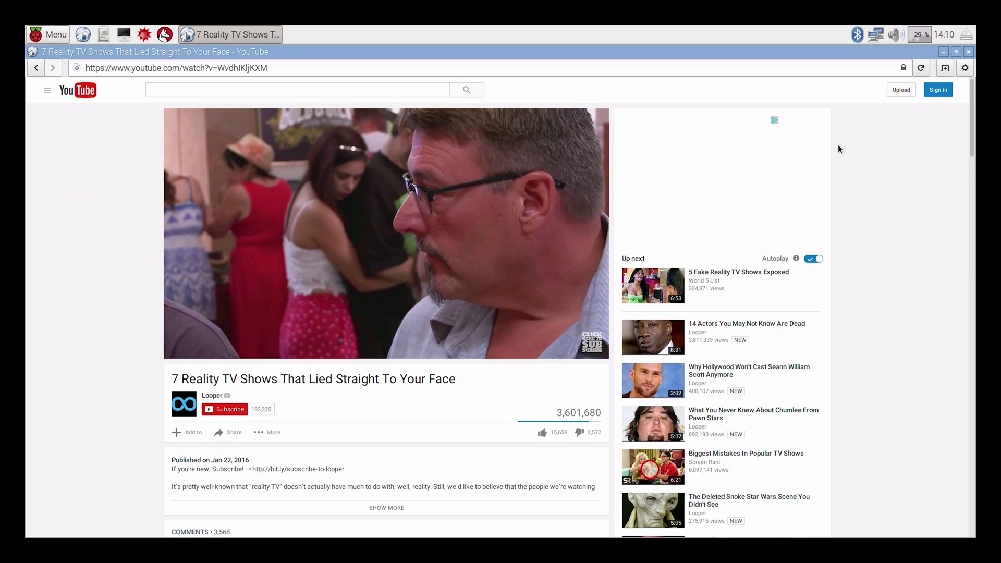
click(969, 52)
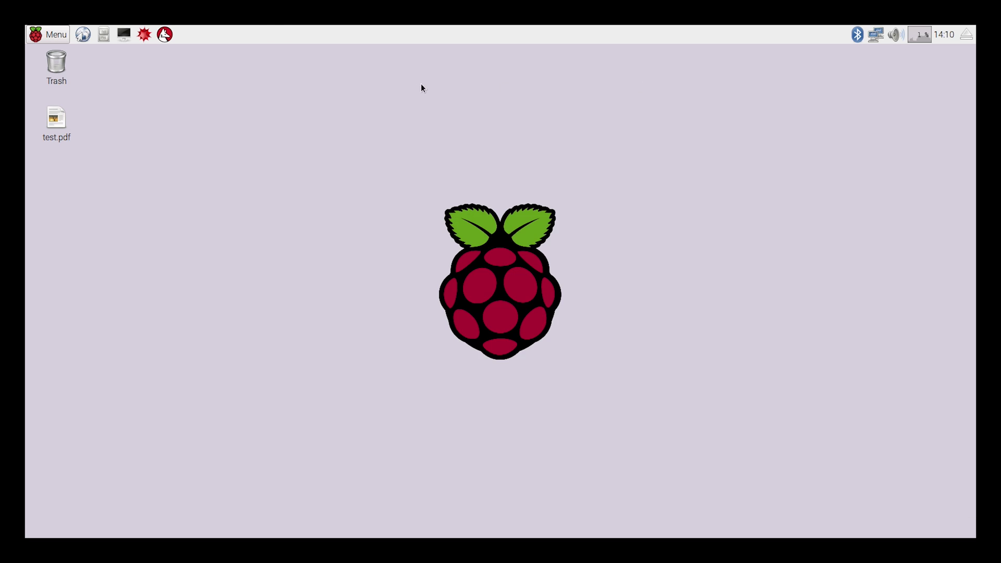